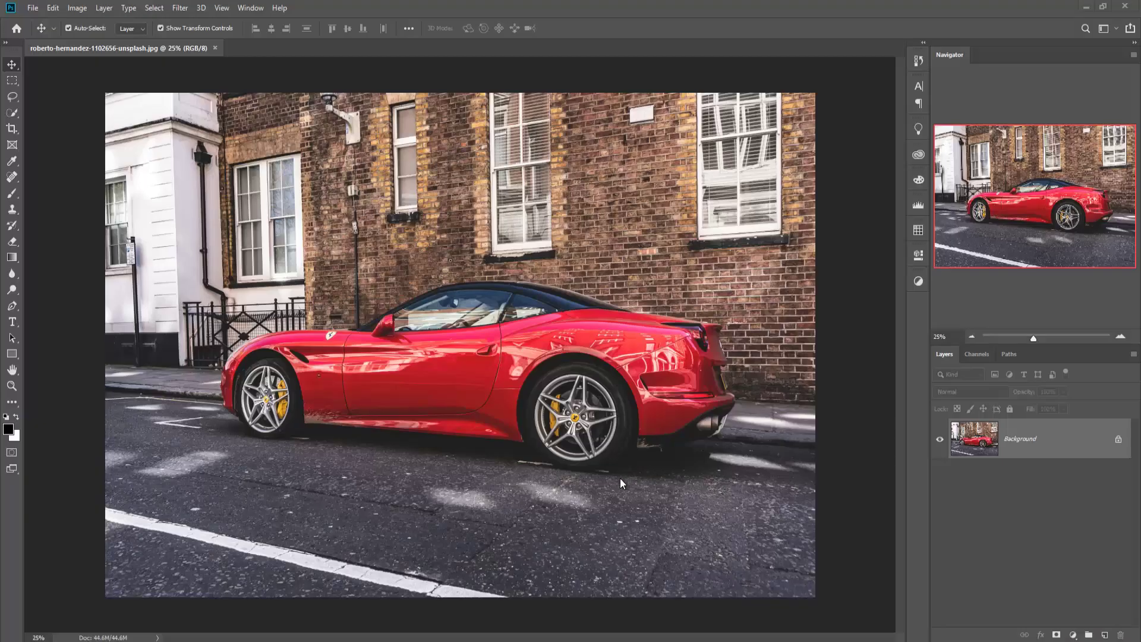
# Create a new 1280 × 720 pixel document at 300 pixels/inch, RGB Color, with a white background
pyautogui.click(33, 8)
pyautogui.click(48, 22)
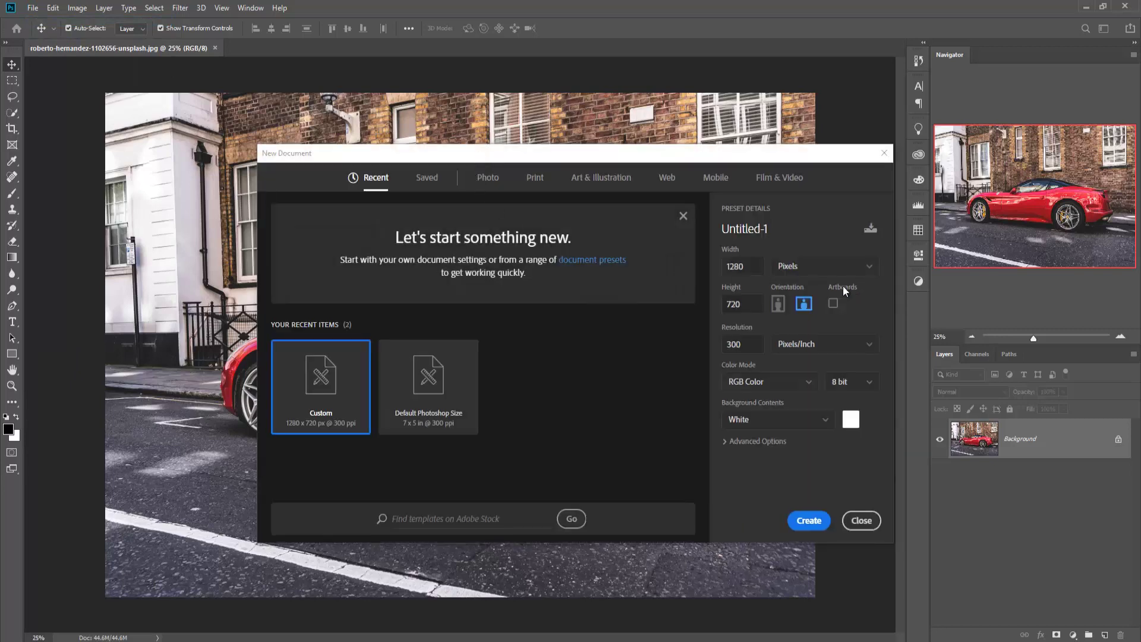
pyautogui.doubleClick(751, 269)
pyautogui.doubleClick(745, 308)
pyautogui.click(819, 526)
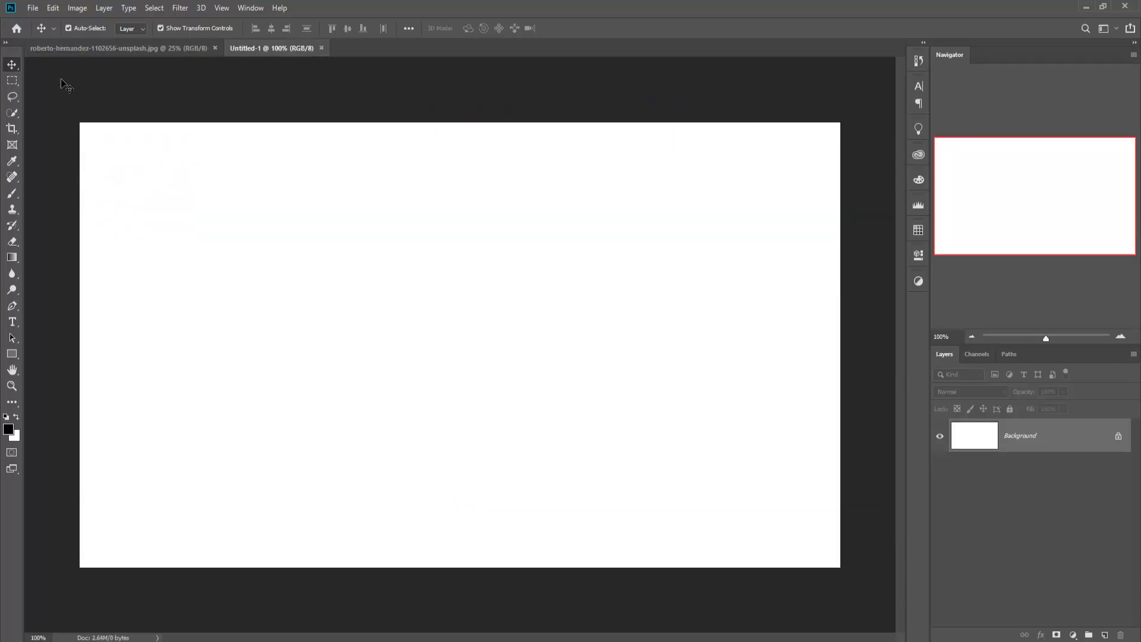
# Copy the red car photo into the new document, minimize its source window, and align the photo with the canvas's upper edge
pyautogui.moveTo(94, 44); pyautogui.dragTo(514, 133)
pyautogui.moveTo(556, 264); pyautogui.dragTo(390, 261)
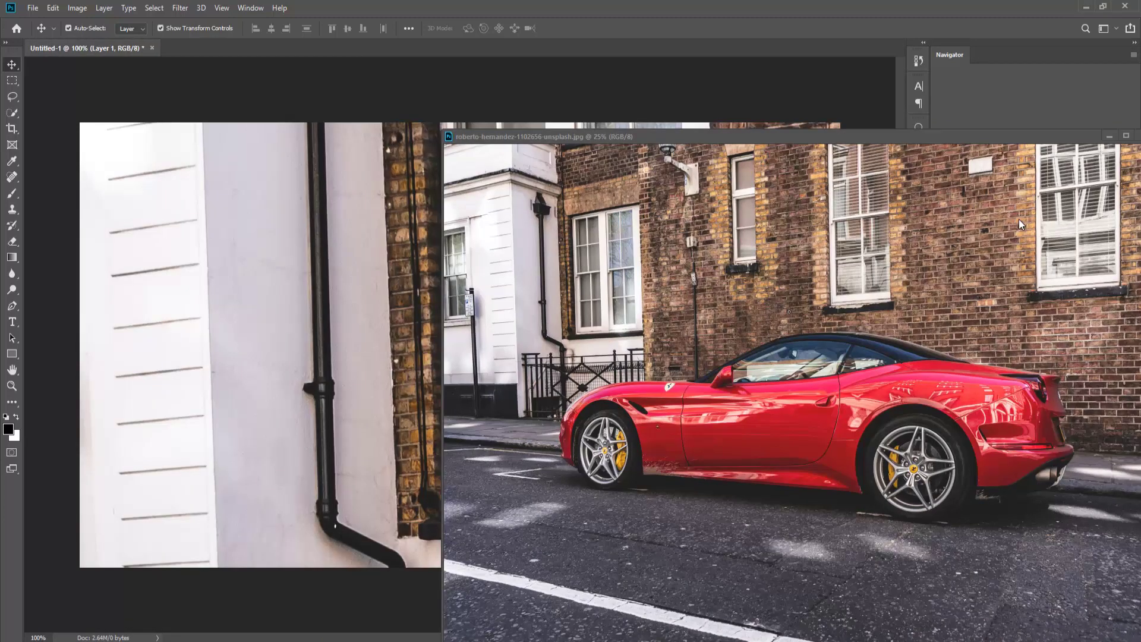
pyautogui.click(1109, 136)
pyautogui.moveTo(248, 206); pyautogui.dragTo(193, 222)
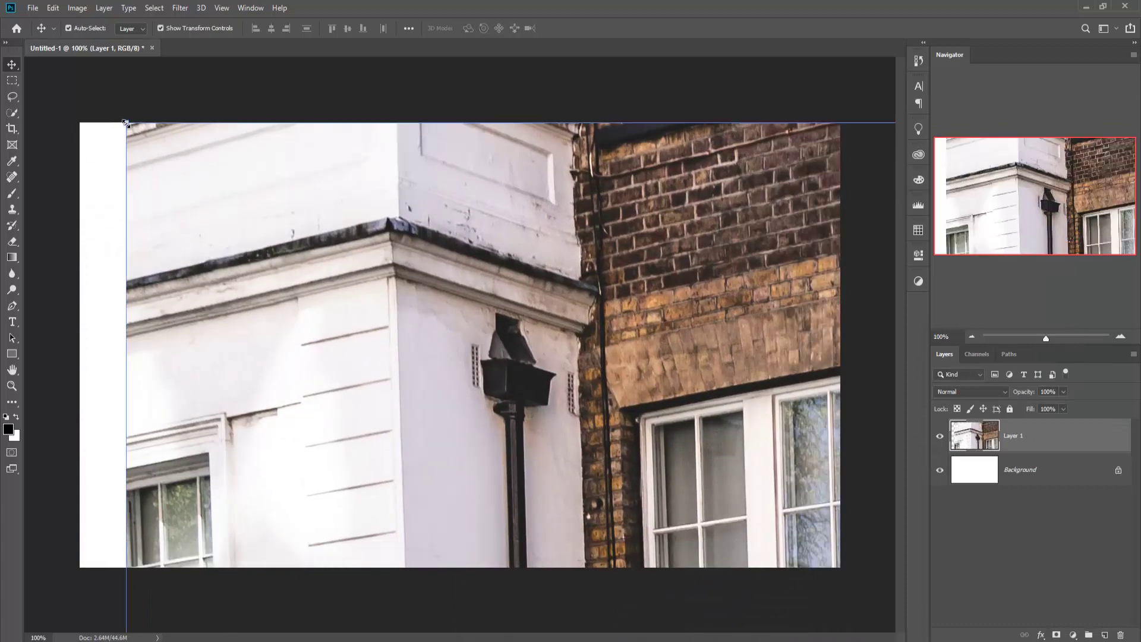
# Scale the car photo proportionally to about 24.34% and centre it horizontally along the canvas's upper edge
pyautogui.hotkey('ctrl', 't')
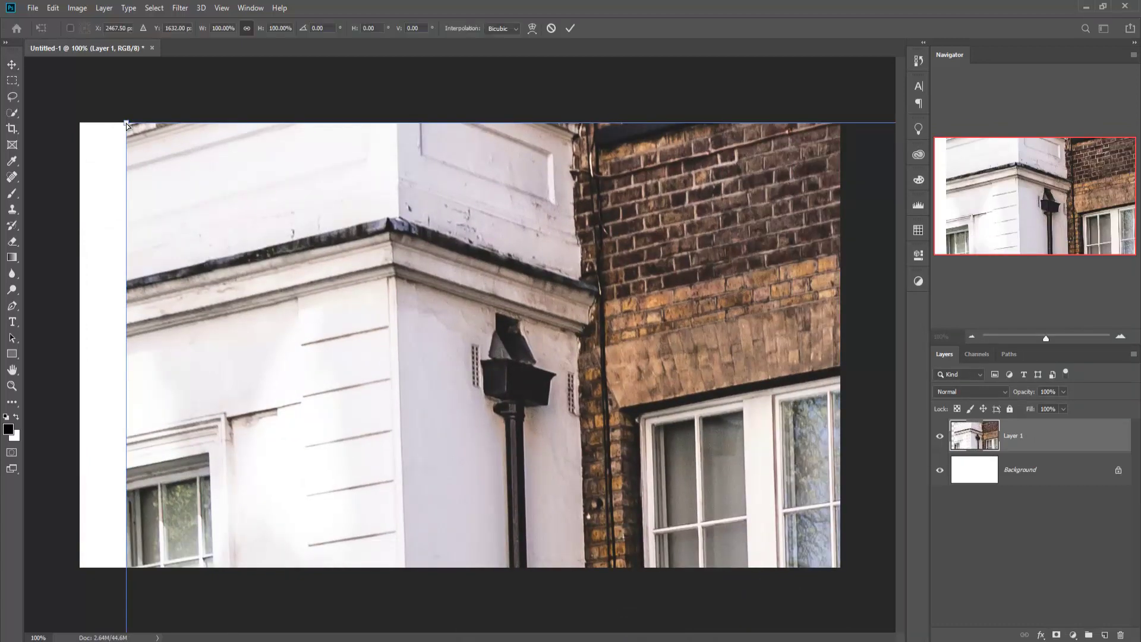
pyautogui.hotkey('ctrl', '-')
pyautogui.hotkey('ctrl', '-')
pyautogui.hotkey('ctrl', '-')
pyautogui.hotkey('ctrl', '-')
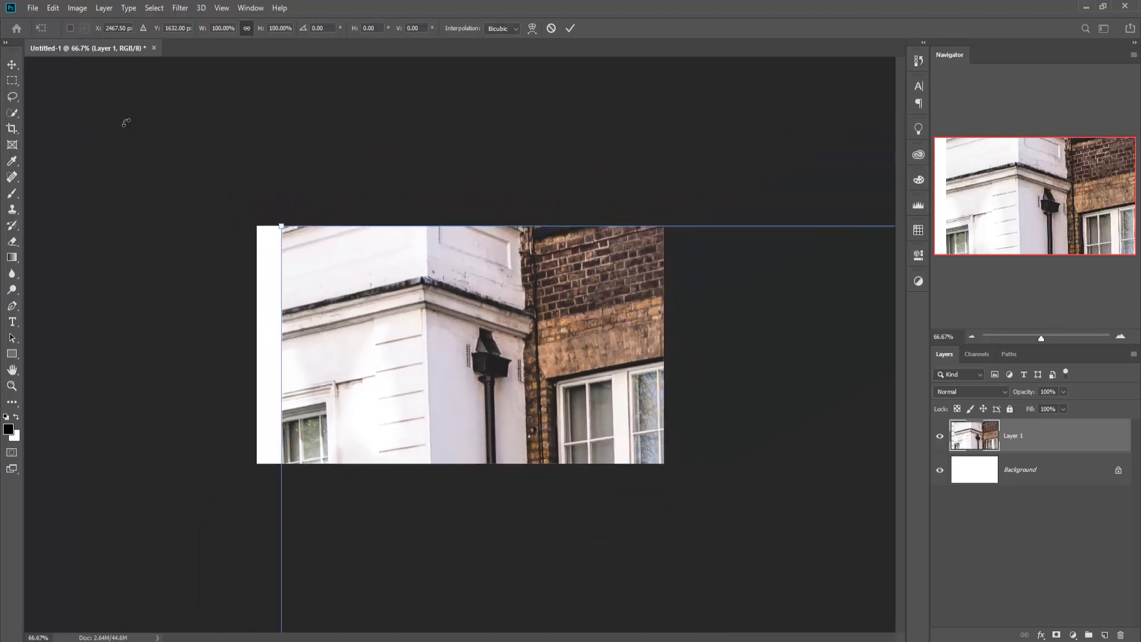
pyautogui.hotkey('ctrl', '-')
pyautogui.hotkey('ctrl', '-')
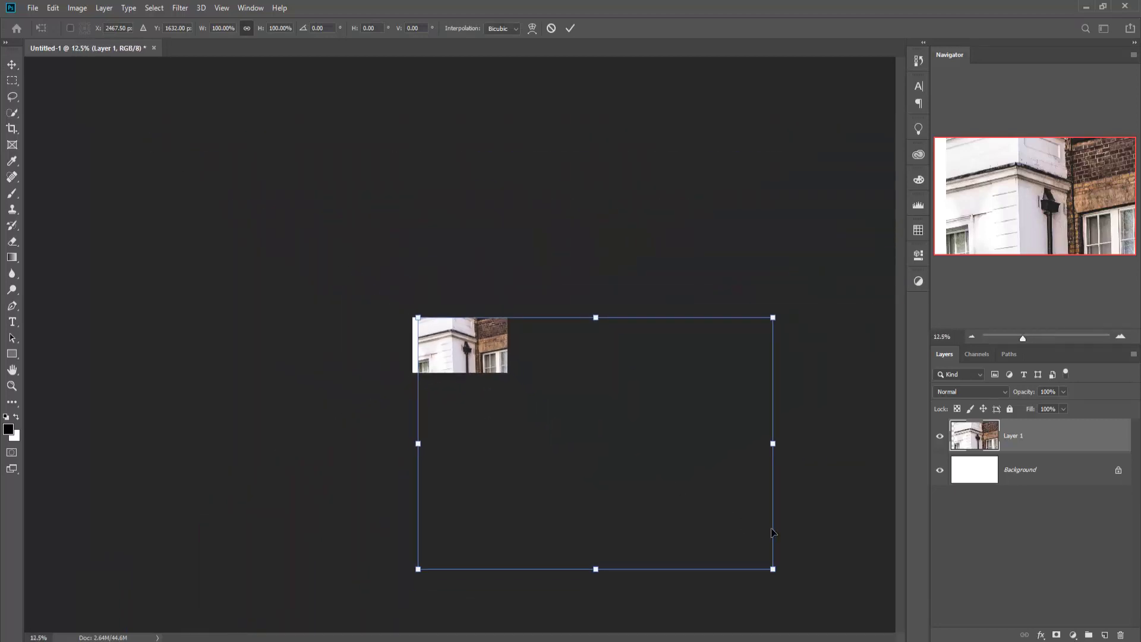
pyautogui.moveTo(773, 569); pyautogui.dragTo(466, 355)
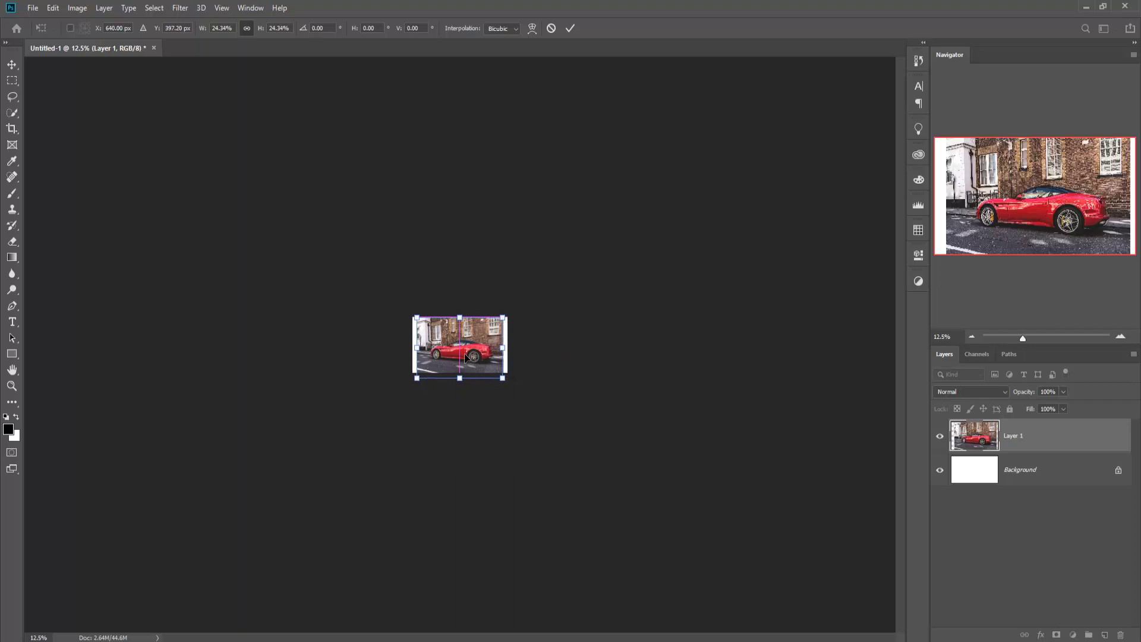
pyautogui.click(570, 28)
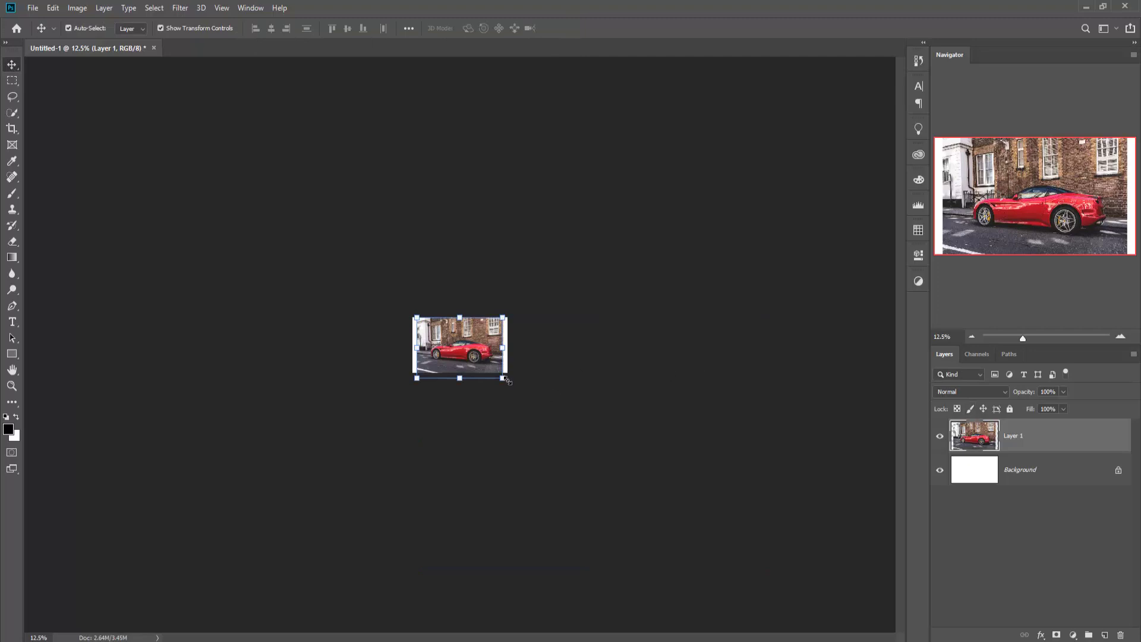
# Enlarge the car photo proportionally to about 110.24% so it spans the canvas width
pyautogui.moveTo(504, 378); pyautogui.dragTo(506, 381)
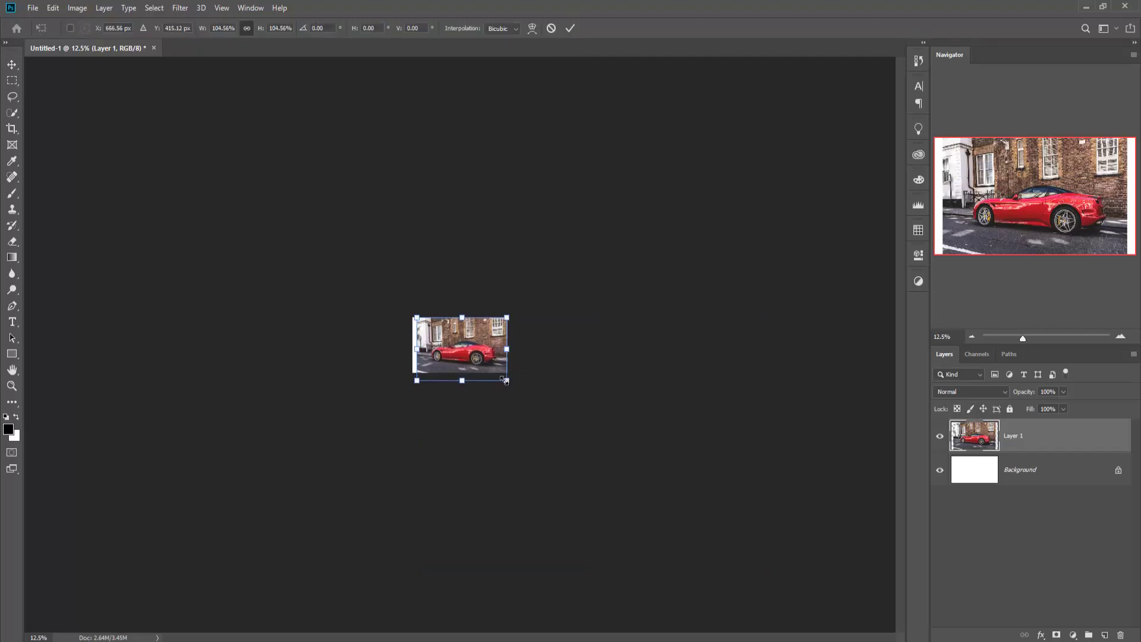
pyautogui.moveTo(415, 381); pyautogui.dragTo(410, 387)
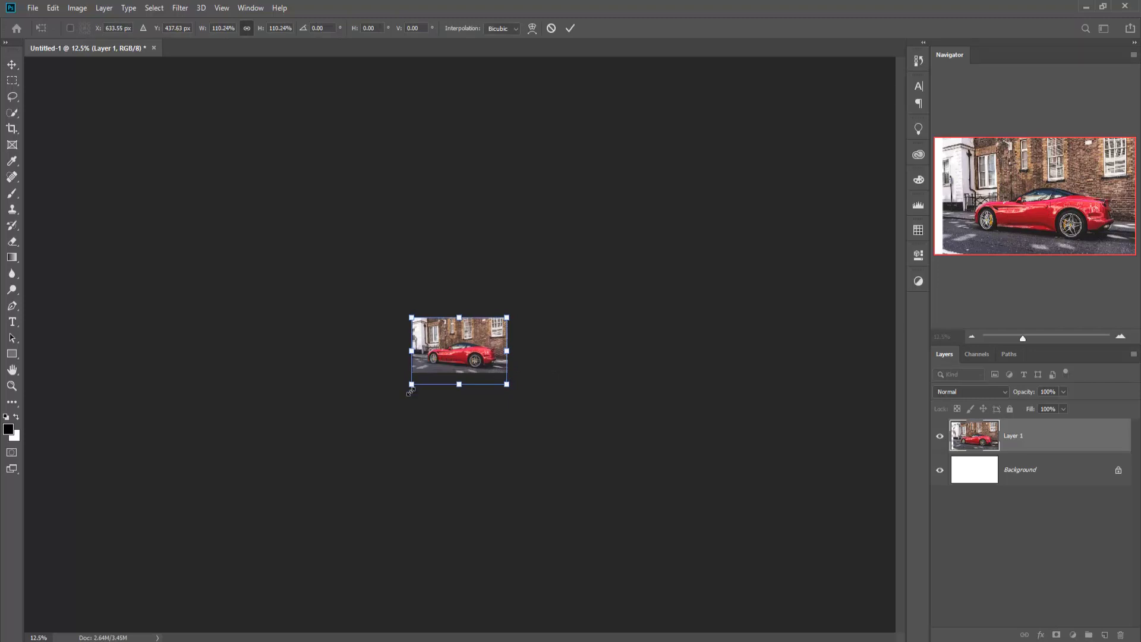
pyautogui.click(571, 30)
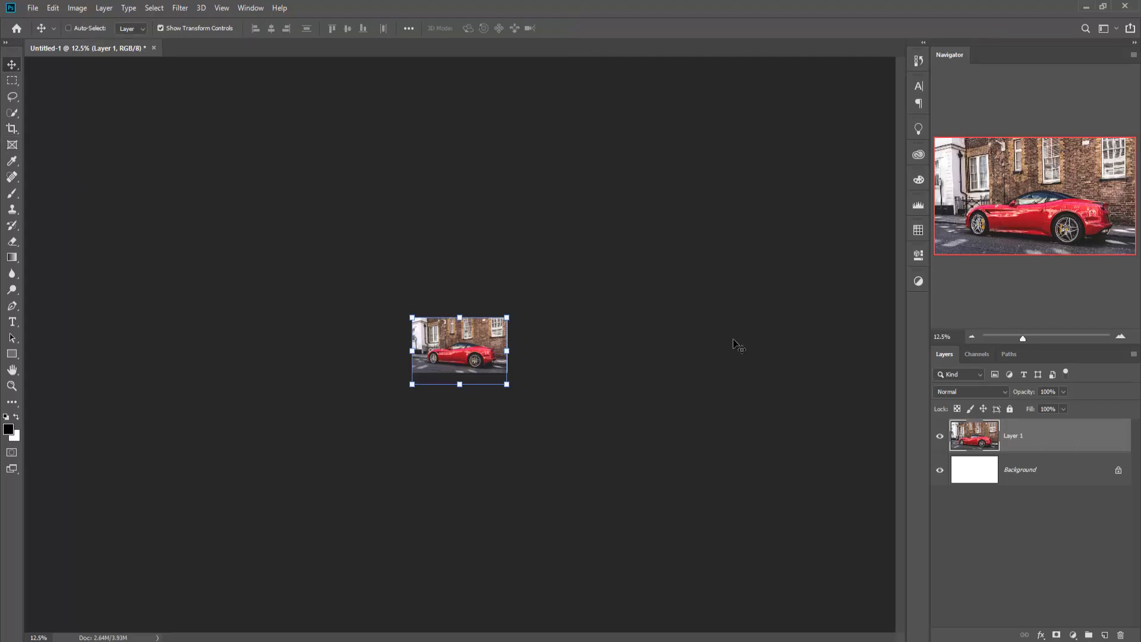
# Start a Pen tool path below the exhaust and trace the car's rear underside to the back of the rear tyre
pyautogui.hotkey('ctrl', '+')
pyautogui.hotkey('ctrl', '+')
pyautogui.hotkey('ctrl', '+')
pyautogui.hotkey('ctrl', '+')
pyautogui.hotkey('ctrl', '+')
pyautogui.hotkey('ctrl', '+')
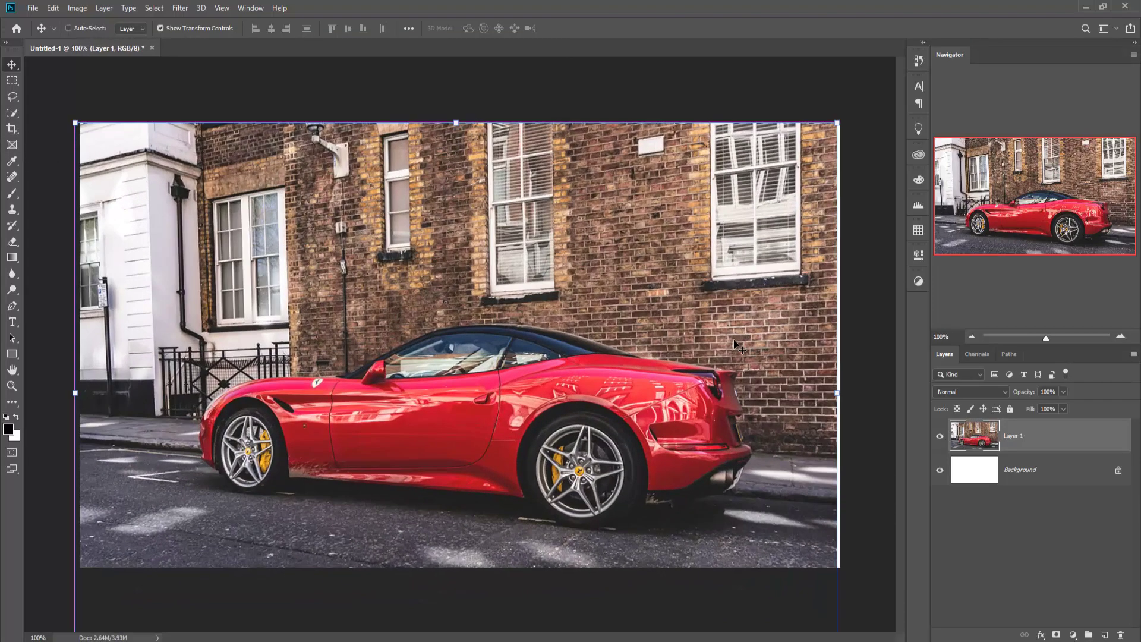
pyautogui.click(12, 312)
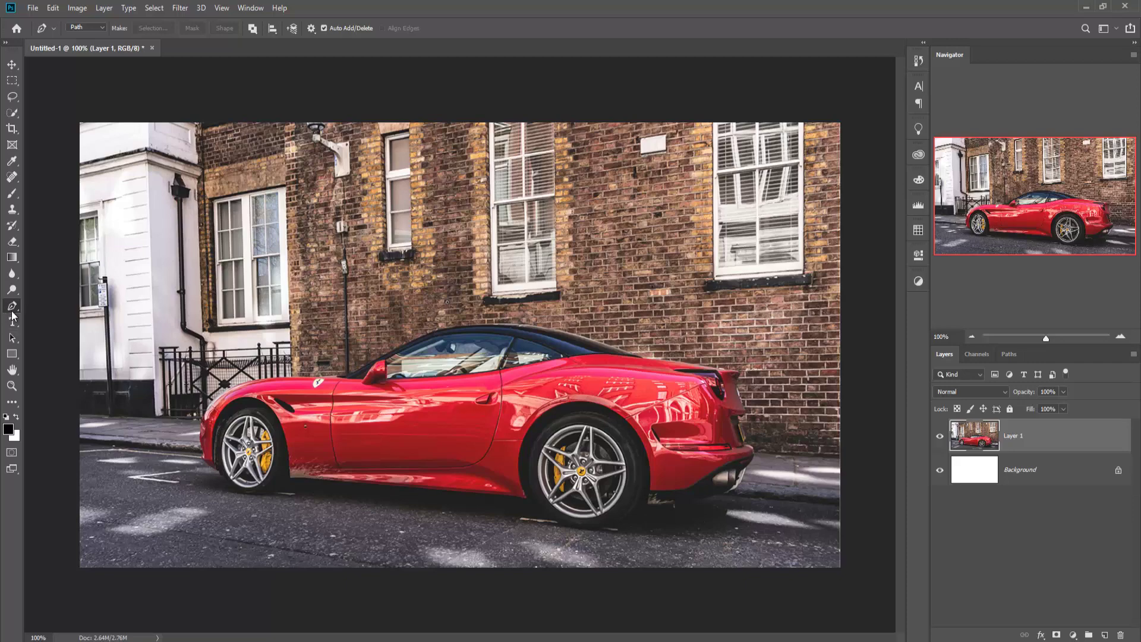
pyautogui.moveTo(12, 315); pyautogui.dragTo(79, 308)
pyautogui.hotkey('ctrl', '+')
pyautogui.hotkey('ctrl', '+')
pyautogui.hotkey('ctrl', '+')
pyautogui.hotkey('ctrl', '+')
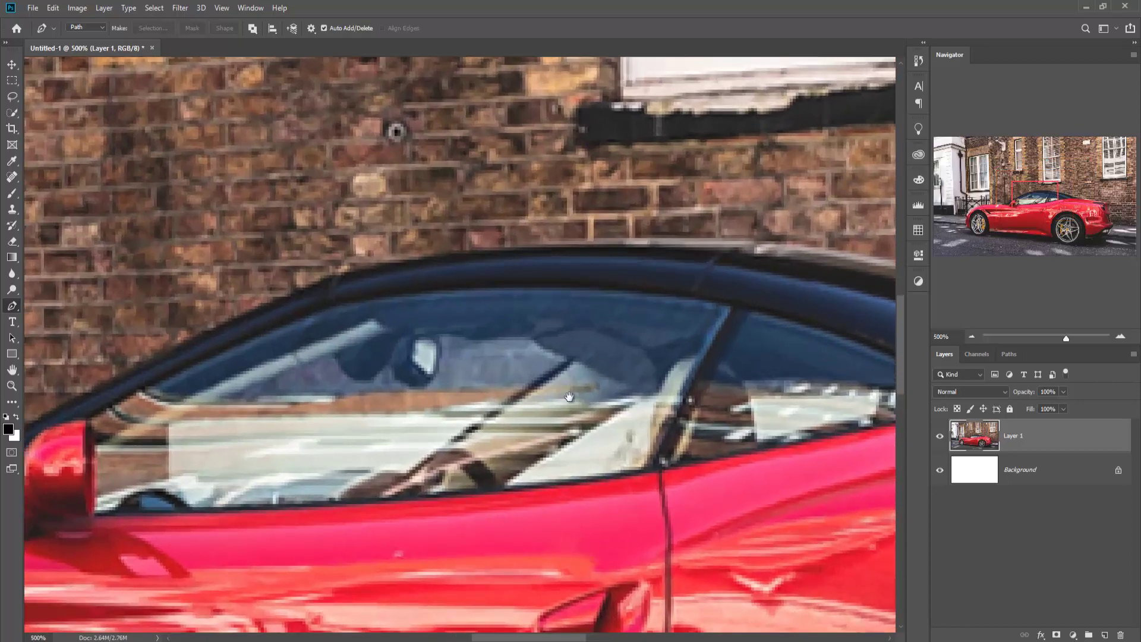
pyautogui.moveTo(569, 398); pyautogui.dragTo(209, 361)
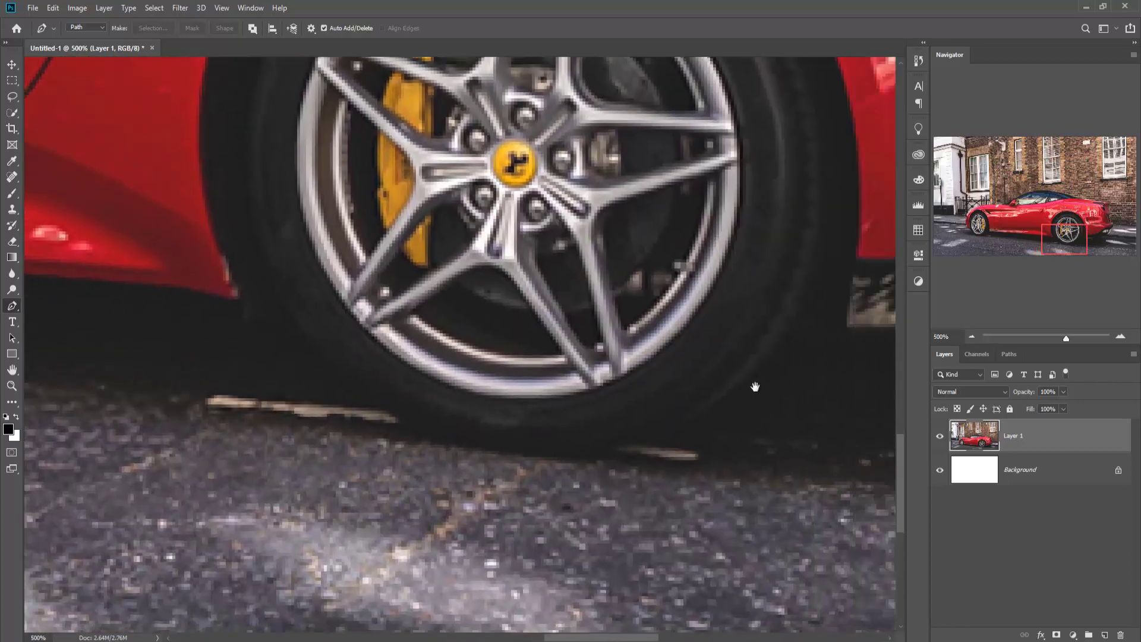
pyautogui.moveTo(840, 364); pyautogui.dragTo(365, 308)
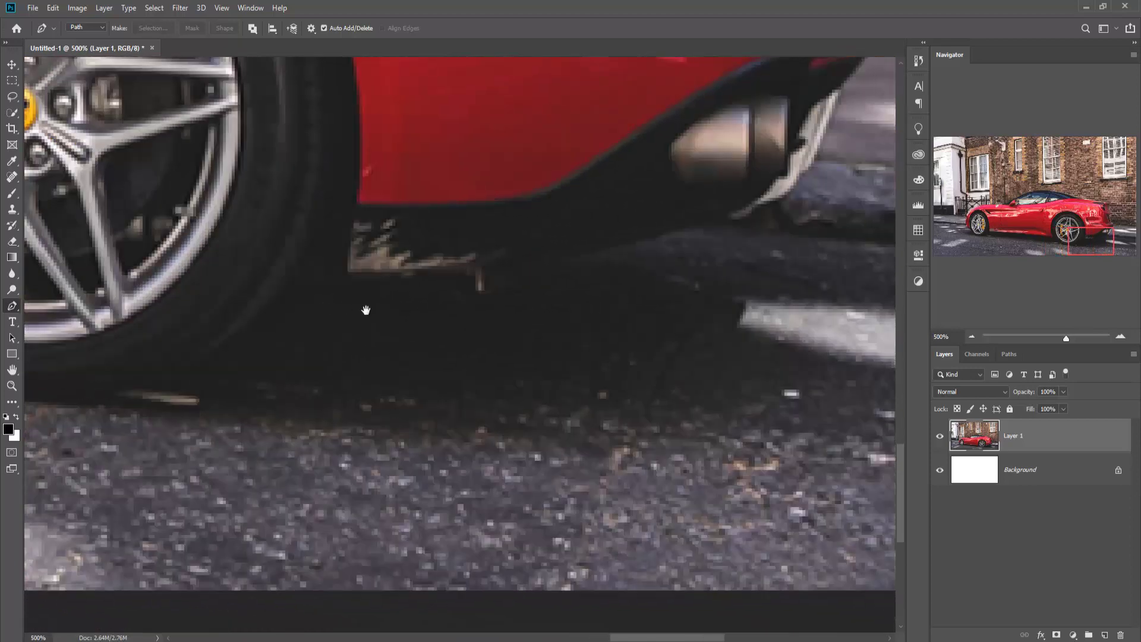
pyautogui.click(719, 225)
pyautogui.moveTo(645, 236); pyautogui.dragTo(623, 241)
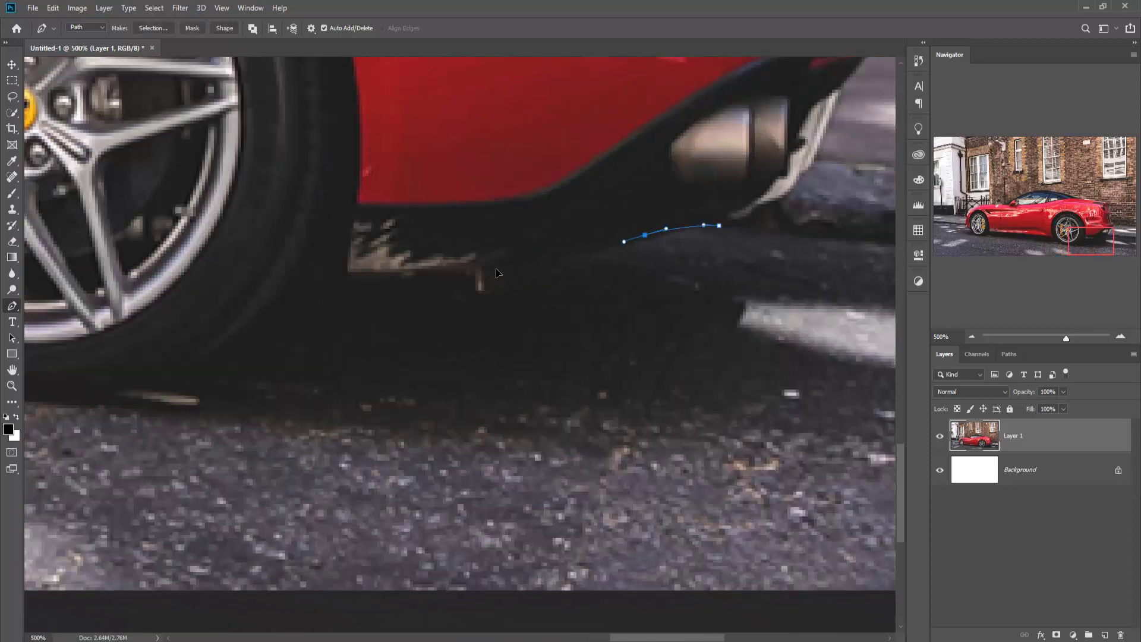
pyautogui.moveTo(509, 269); pyautogui.dragTo(488, 275)
pyautogui.moveTo(410, 294); pyautogui.dragTo(395, 299)
pyautogui.moveTo(336, 319); pyautogui.dragTo(246, 353)
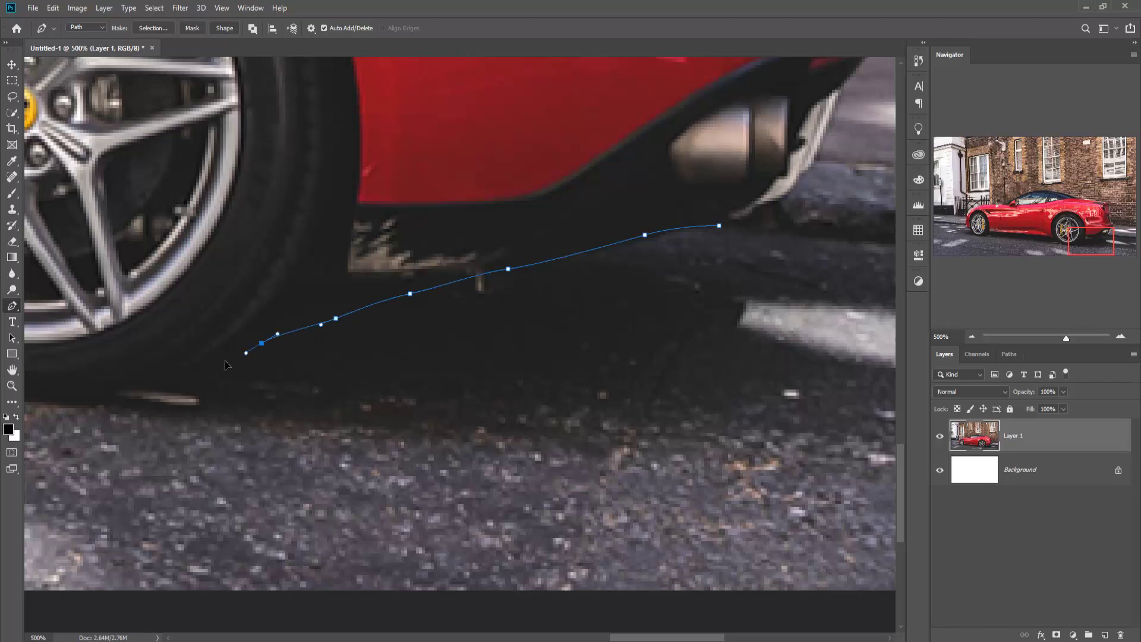
# Continue the path around the bottom of the rear tyre and up to the rear end of the side sill
pyautogui.moveTo(134, 399); pyautogui.dragTo(105, 405)
pyautogui.click(46, 402)
pyautogui.moveTo(331, 402); pyautogui.dragTo(722, 349)
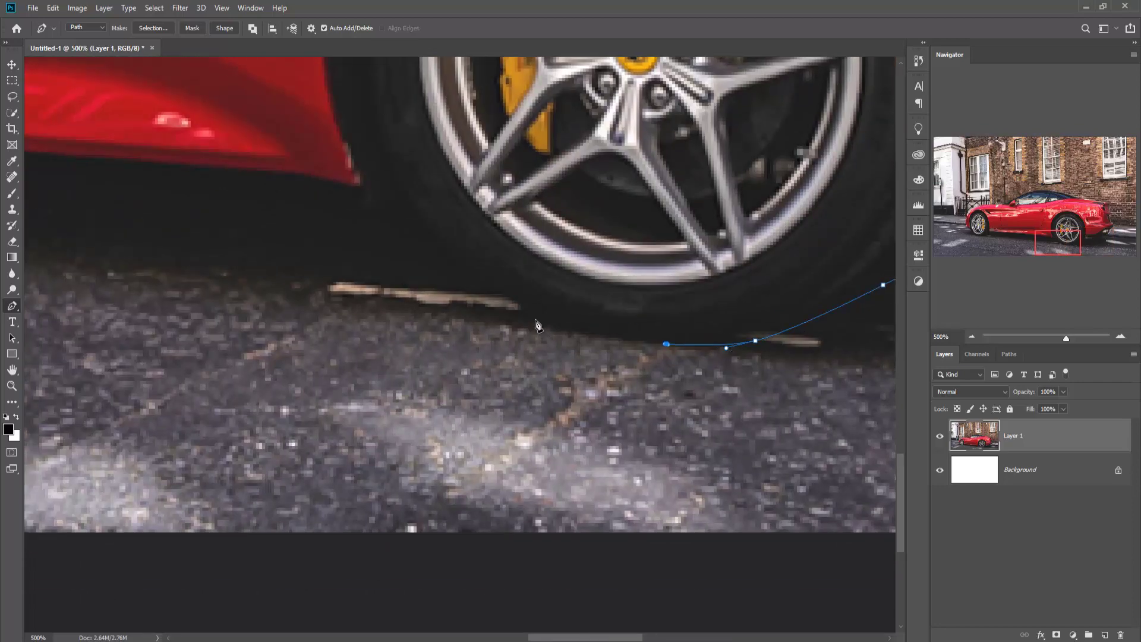
pyautogui.moveTo(536, 319); pyautogui.dragTo(529, 314)
pyautogui.moveTo(393, 233); pyautogui.dragTo(273, 172)
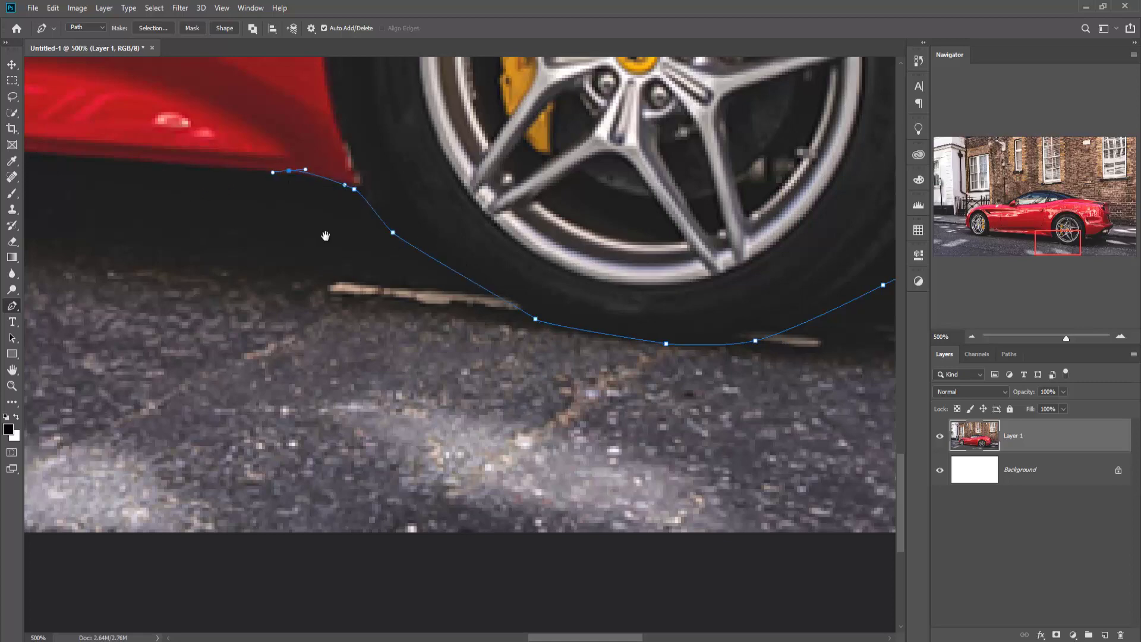
# Extend the path along the lower edge of the side sill to just behind the front wheel
pyautogui.moveTo(325, 236); pyautogui.dragTo(675, 339)
pyautogui.click(122, 226)
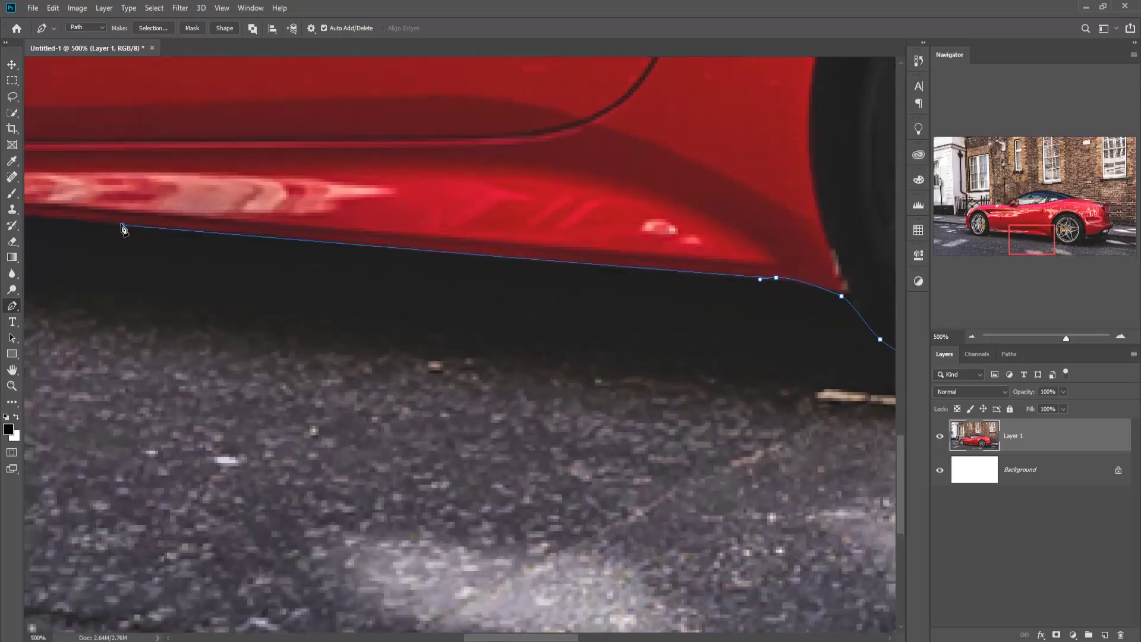
pyautogui.moveTo(157, 253); pyautogui.dragTo(639, 281)
pyautogui.click(205, 220)
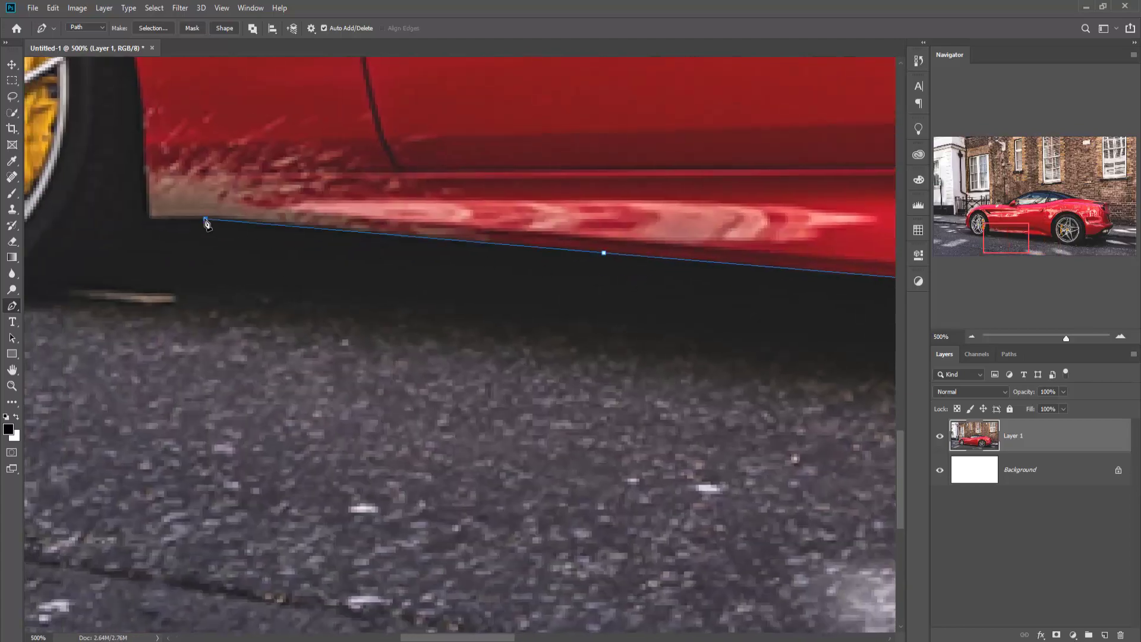
pyautogui.moveTo(222, 275); pyautogui.dragTo(594, 320)
pyautogui.click(648, 267)
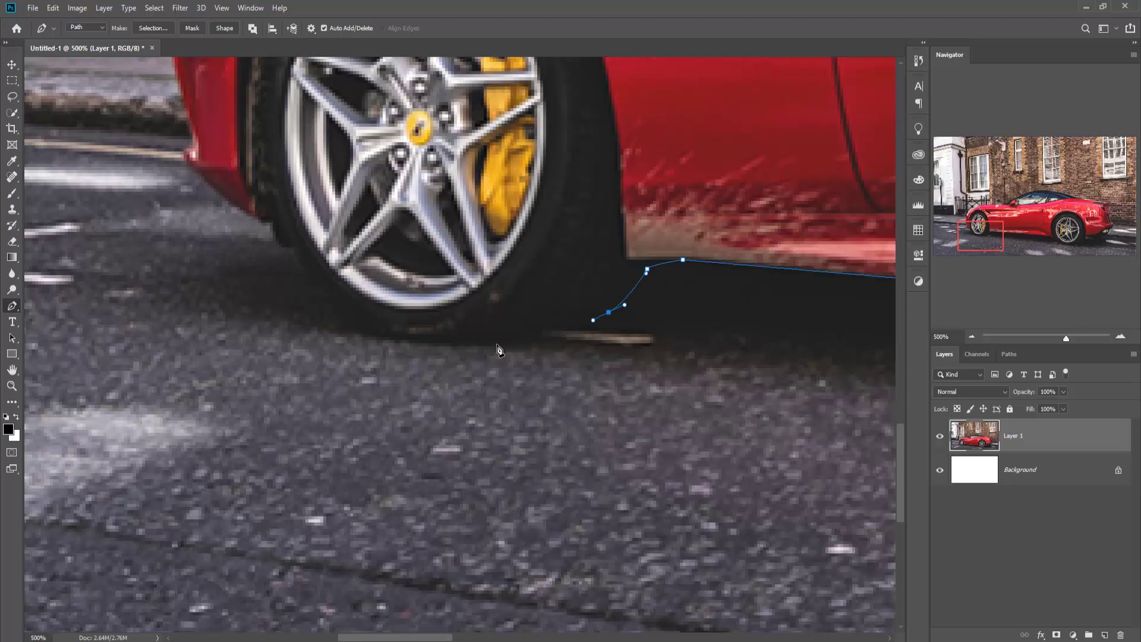
# Trace the path around the bottom and front of the front tyre to the lower edge of the front bumper
pyautogui.moveTo(489, 344); pyautogui.dragTo(468, 344)
pyautogui.click(383, 342)
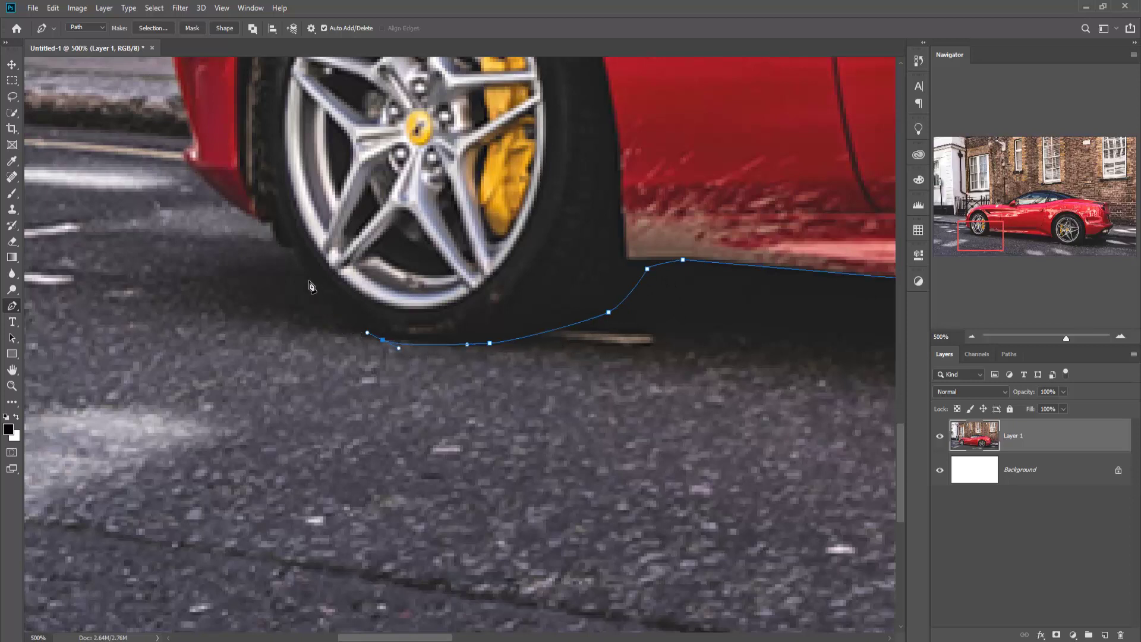
pyautogui.click(314, 290)
pyautogui.moveTo(294, 251); pyautogui.dragTo(248, 214)
# Trace the path around the front bumper's lower lip and up the nose of the car
pyautogui.click(192, 163)
pyautogui.click(184, 152)
pyautogui.click(195, 141)
pyautogui.moveTo(186, 121); pyautogui.dragTo(284, 422)
pyautogui.click(177, 87)
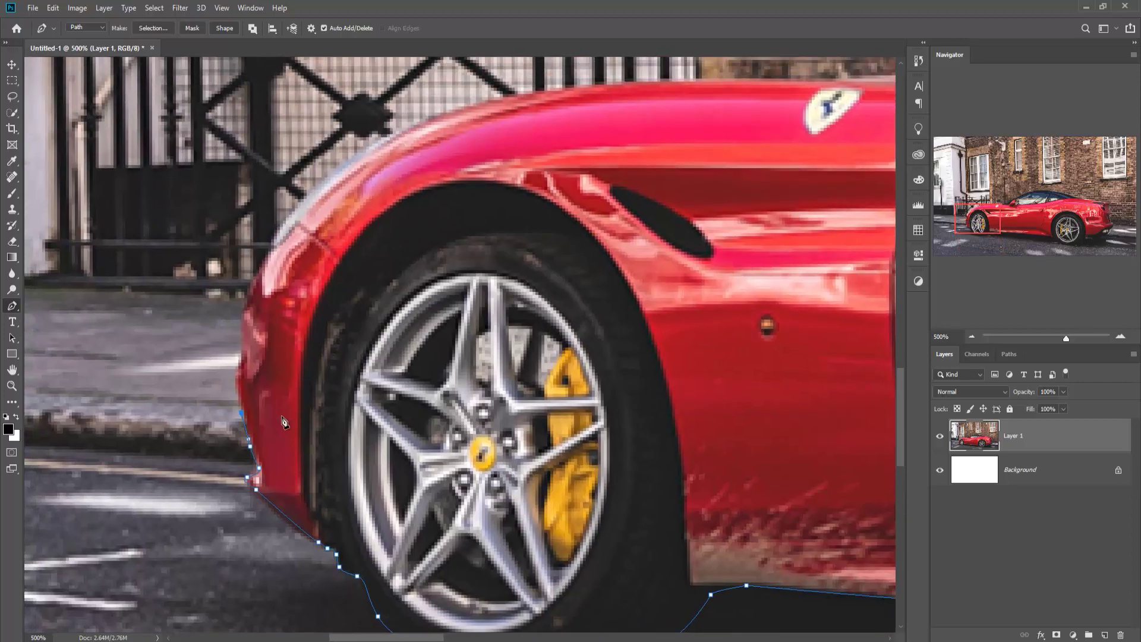
pyautogui.click(242, 321)
pyautogui.click(252, 282)
# Continue the path over the front fender and along the bonnet to the base of the windshield
pyautogui.click(334, 169)
pyautogui.click(420, 122)
pyautogui.moveTo(420, 122); pyautogui.dragTo(248, 286)
pyautogui.click(359, 258)
pyautogui.click(447, 245)
pyautogui.click(742, 240)
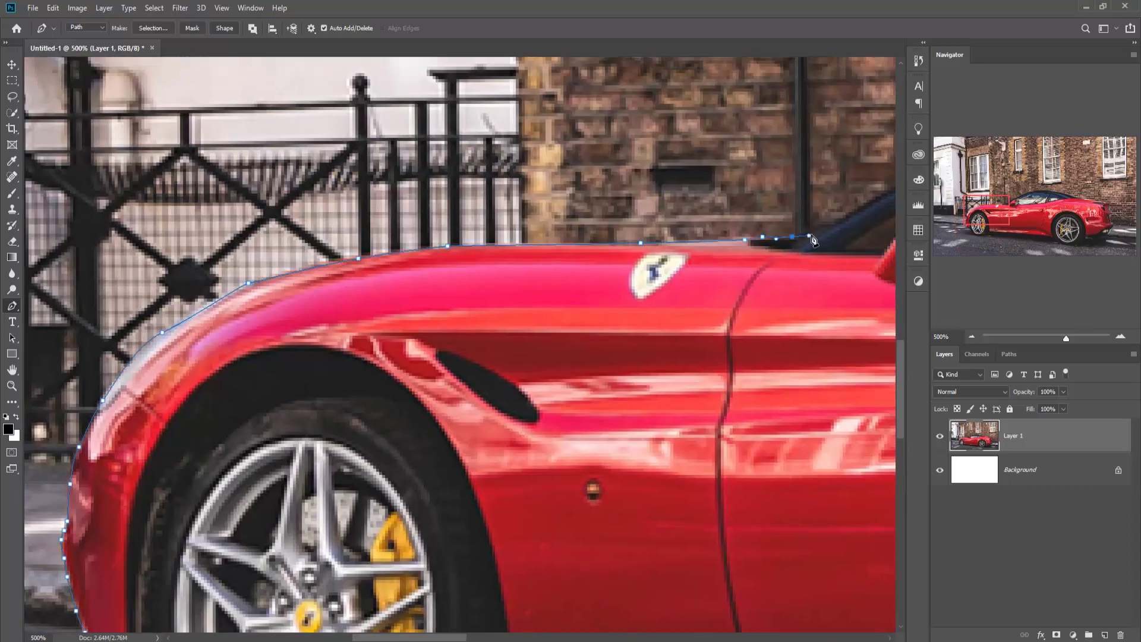
# Trace the path up the windshield pillar and across the top of the black roof
pyautogui.moveTo(731, 245); pyautogui.dragTo(547, 262)
pyautogui.click(244, 245)
pyautogui.click(315, 220)
pyautogui.click(624, 208)
pyautogui.moveTo(754, 214); pyautogui.dragTo(45, 185)
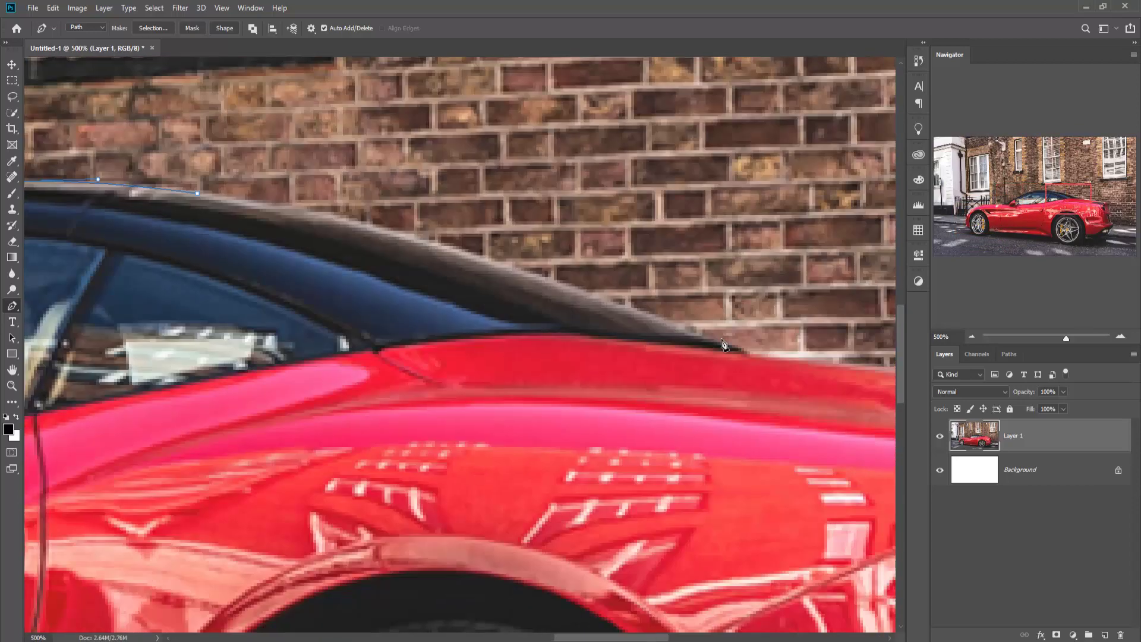
# Continue the path down the rear roof slope and along the boot lid to the tail edge
pyautogui.click(287, 193)
pyautogui.click(522, 271)
pyautogui.moveTo(522, 271); pyautogui.dragTo(351, 234)
pyautogui.click(423, 264)
pyautogui.click(629, 290)
pyautogui.click(719, 304)
pyautogui.click(853, 324)
pyautogui.moveTo(867, 331); pyautogui.dragTo(523, 321)
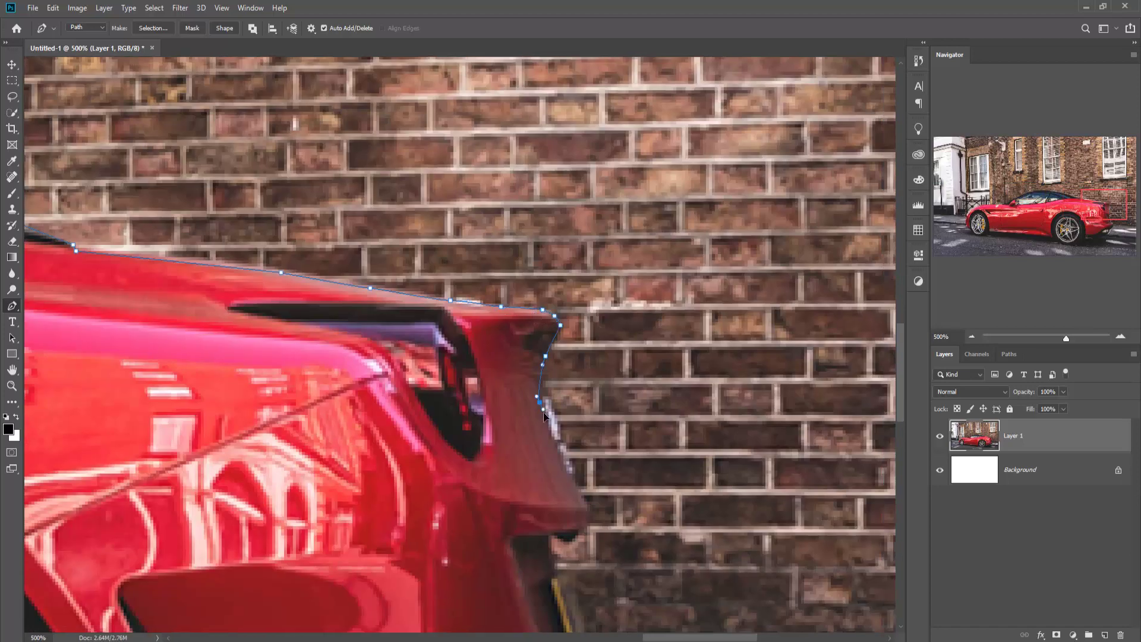
# Trace the path down the car's tail, past the number plate and rear bumper, to the exhaust area
pyautogui.click(557, 327)
pyautogui.click(544, 410)
pyautogui.click(571, 553)
pyautogui.moveTo(570, 600); pyautogui.dragTo(452, 202)
pyautogui.click(533, 345)
pyautogui.click(530, 372)
pyautogui.click(501, 410)
pyautogui.click(470, 477)
pyautogui.click(450, 515)
pyautogui.click(418, 537)
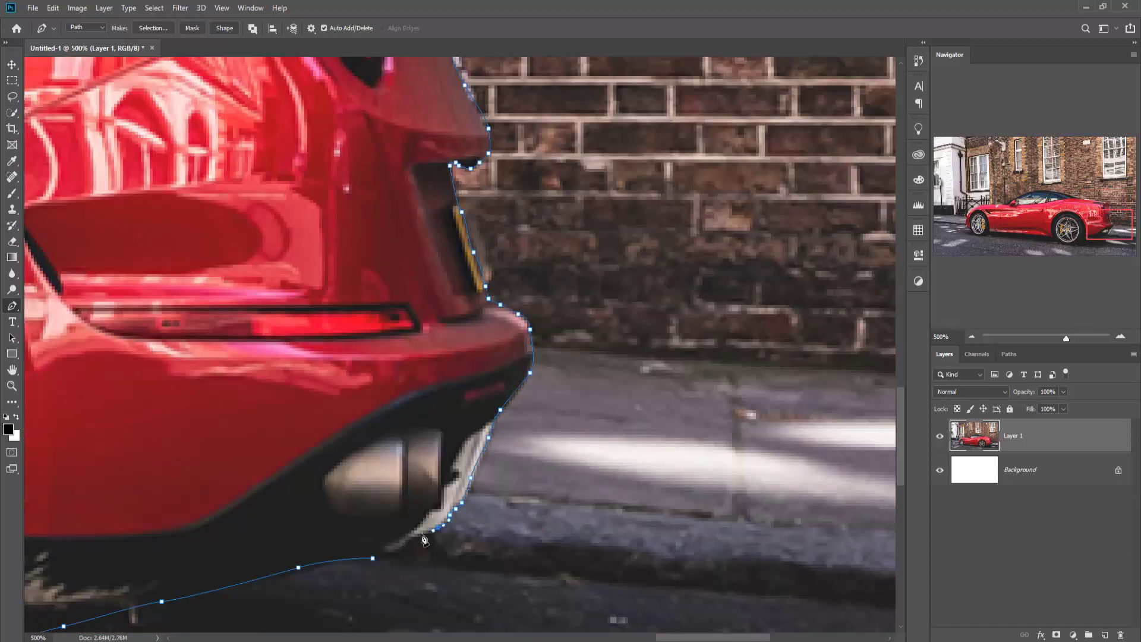
# Add the last anchor points below the exhaust and close the car outline at its starting point
pyautogui.click(405, 542)
pyautogui.click(393, 550)
pyautogui.click(382, 552)
pyautogui.click(373, 558)
# Convert the closed car path into a selection
pyautogui.keyDown('alt'); pyautogui.scroll(-6, 398, 551); pyautogui.keyUp('alt')
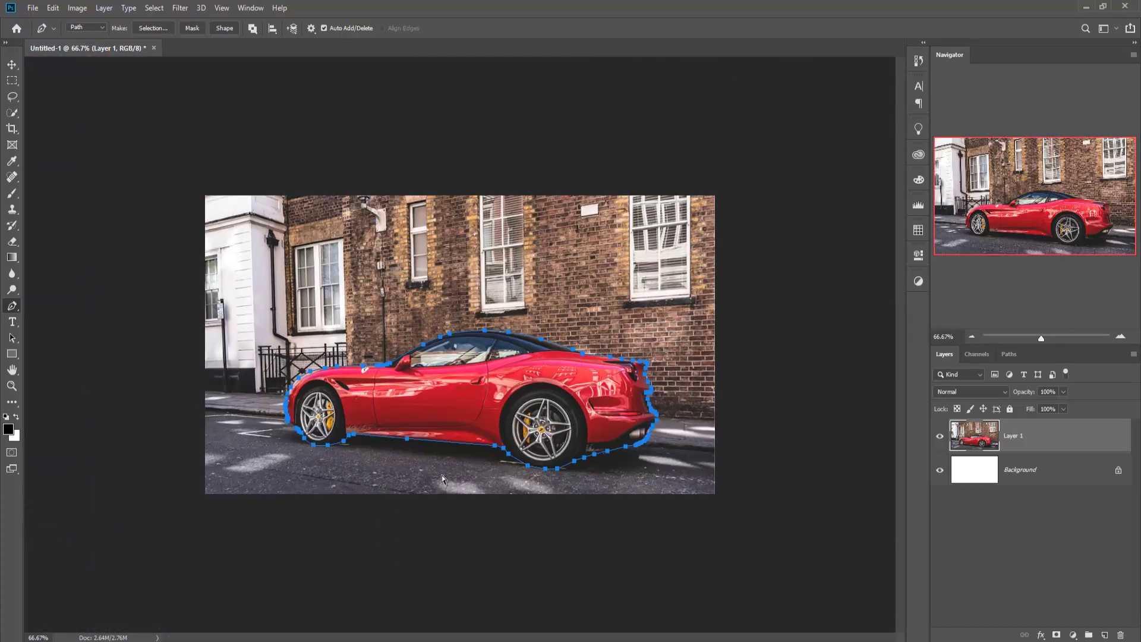
pyautogui.hotkey('ctrl', '+')
pyautogui.rightClick(441, 373)
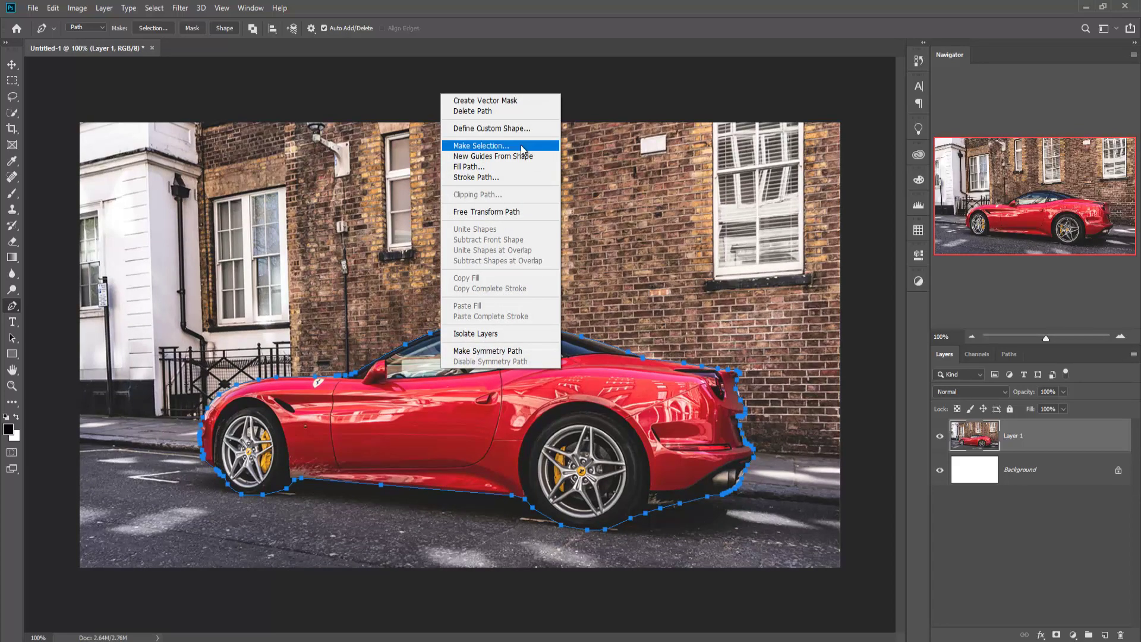
pyautogui.click(502, 146)
pyautogui.click(628, 176)
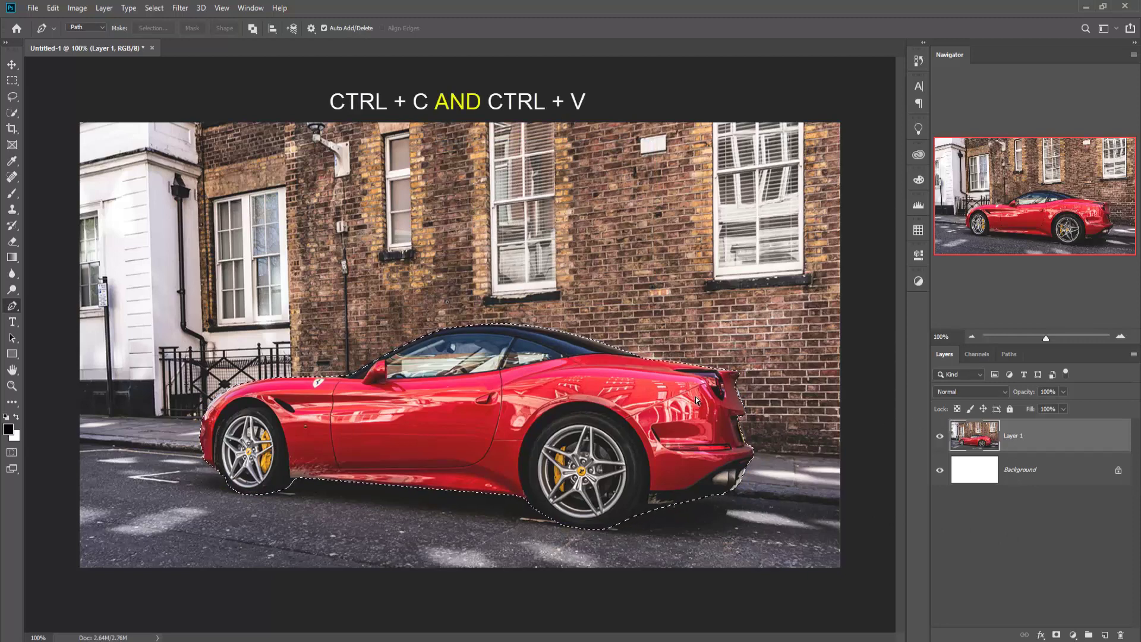
# Copy and paste the selected car onto its own layer, and hide the photo layer beneath it
pyautogui.hotkey('ctrl', 'c')
pyautogui.hotkey('ctrl', 'v')
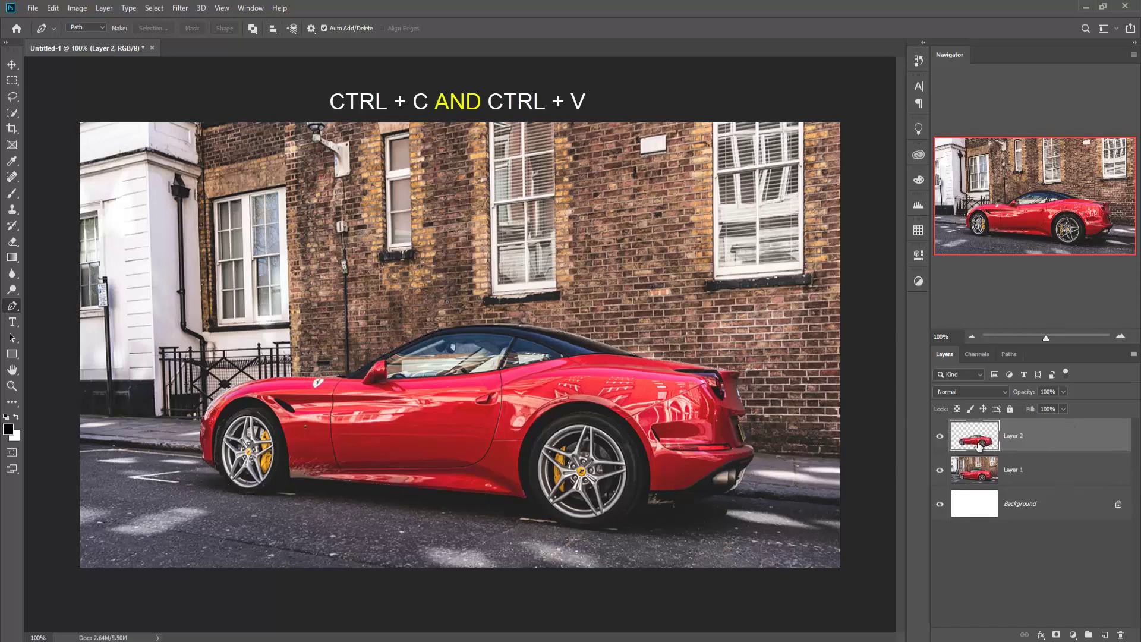
pyautogui.click(939, 470)
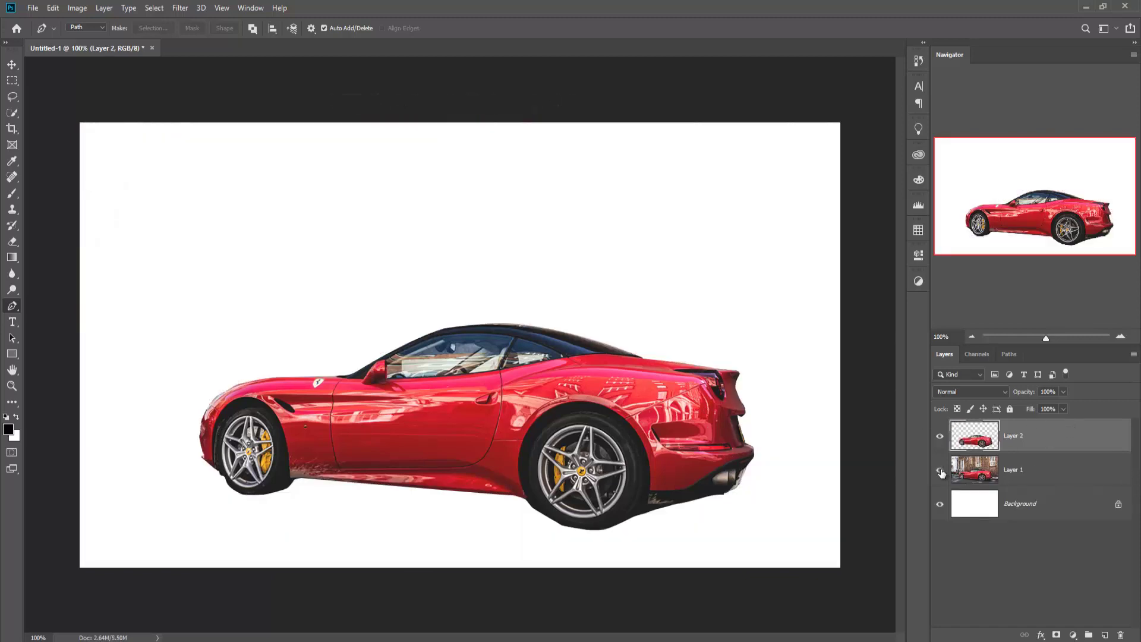
# Toggle the street photo layer's visibility to compare it with the cut-out, leaving the photo shown
pyautogui.click(940, 470)
pyautogui.click(940, 471)
pyautogui.click(940, 470)
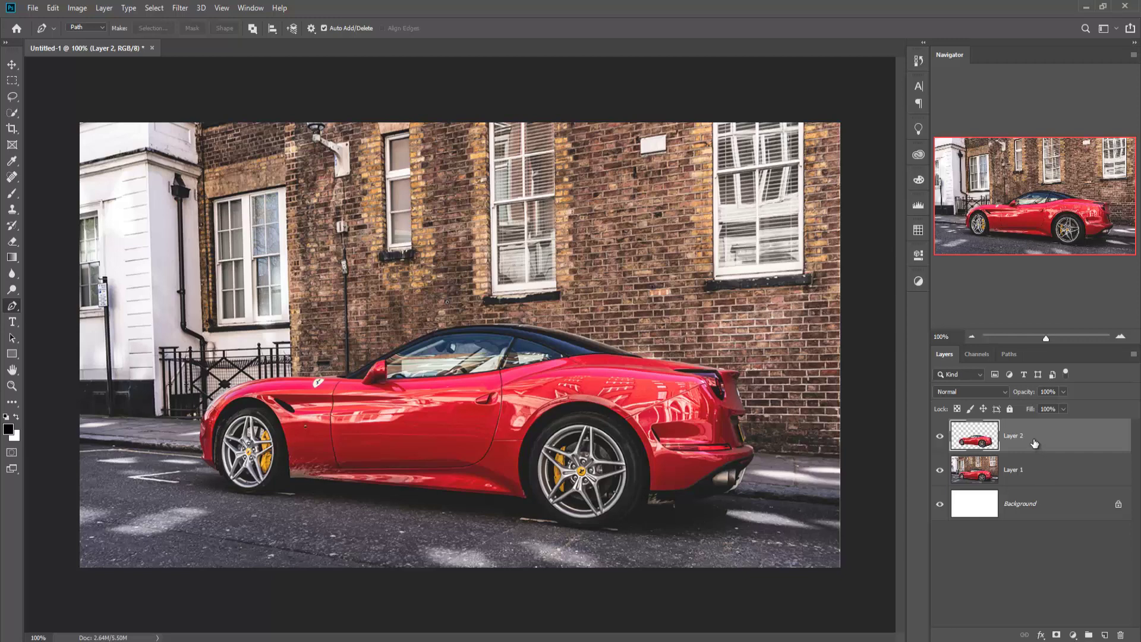
# Select the whole car on the cut-out layer with the Quick Selection tool, including its wheels
pyautogui.click(13, 113)
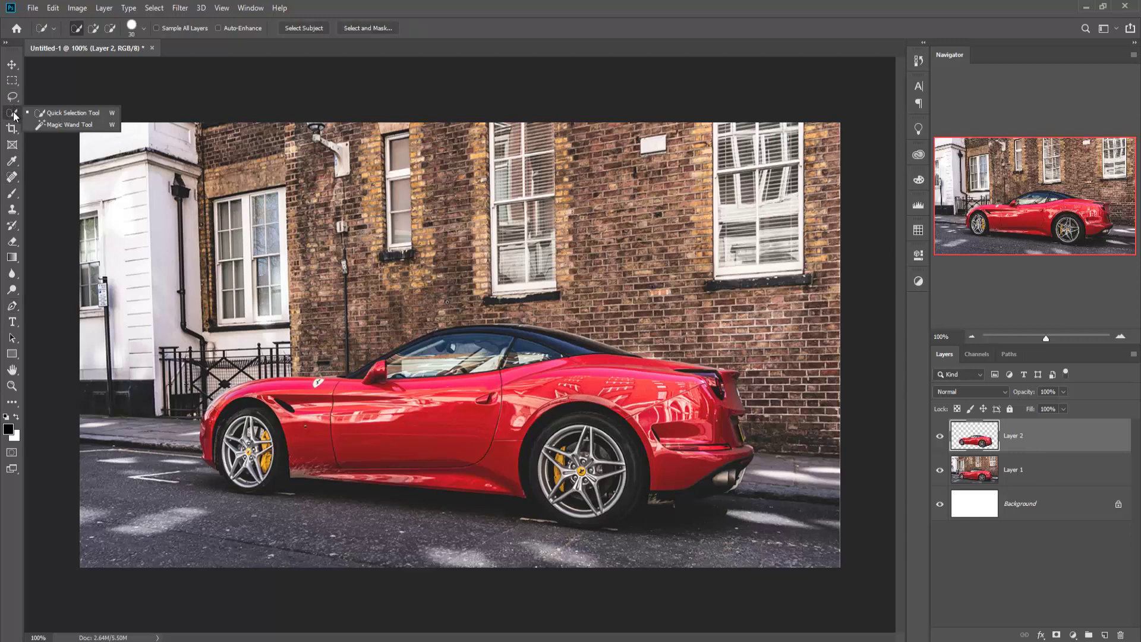
pyautogui.click(47, 113)
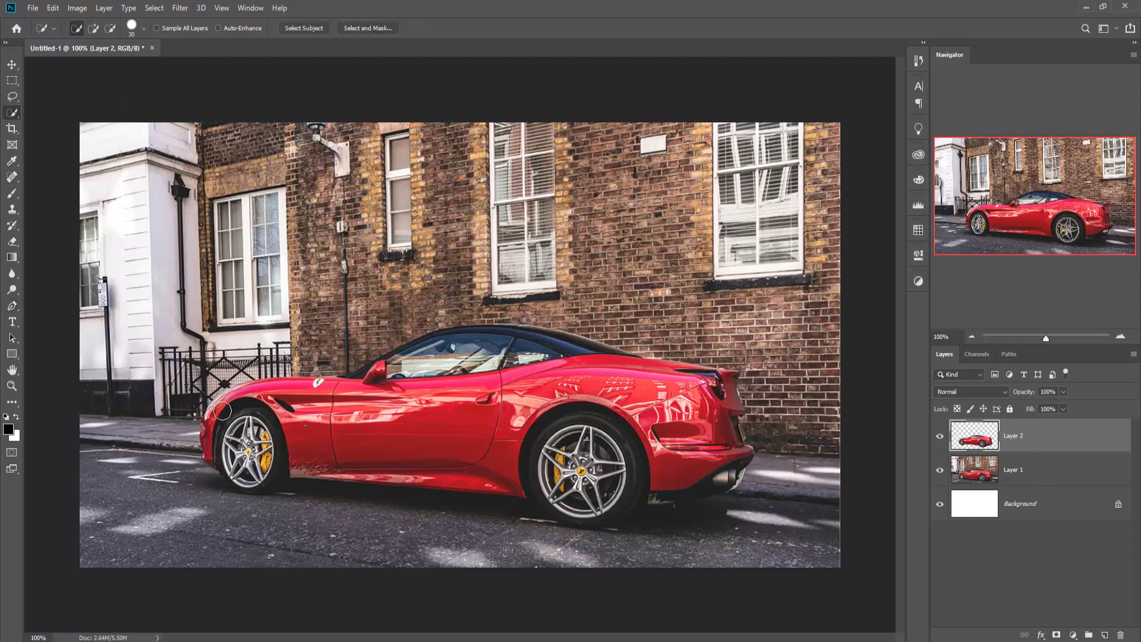
pyautogui.moveTo(214, 410)
pyautogui.mouseDown()
pyautogui.moveTo(616, 310)
pyautogui.moveTo(719, 371)
pyautogui.moveTo(783, 447)
pyautogui.moveTo(195, 487)
pyautogui.moveTo(434, 430)
pyautogui.moveTo(402, 393)
pyautogui.moveTo(660, 365)
pyautogui.moveTo(606, 344)
pyautogui.moveTo(728, 425)
pyautogui.mouseUp()
pyautogui.moveTo(558, 446)
pyautogui.mouseDown()
pyautogui.moveTo(625, 459)
pyautogui.moveTo(622, 506)
pyautogui.mouseUp()
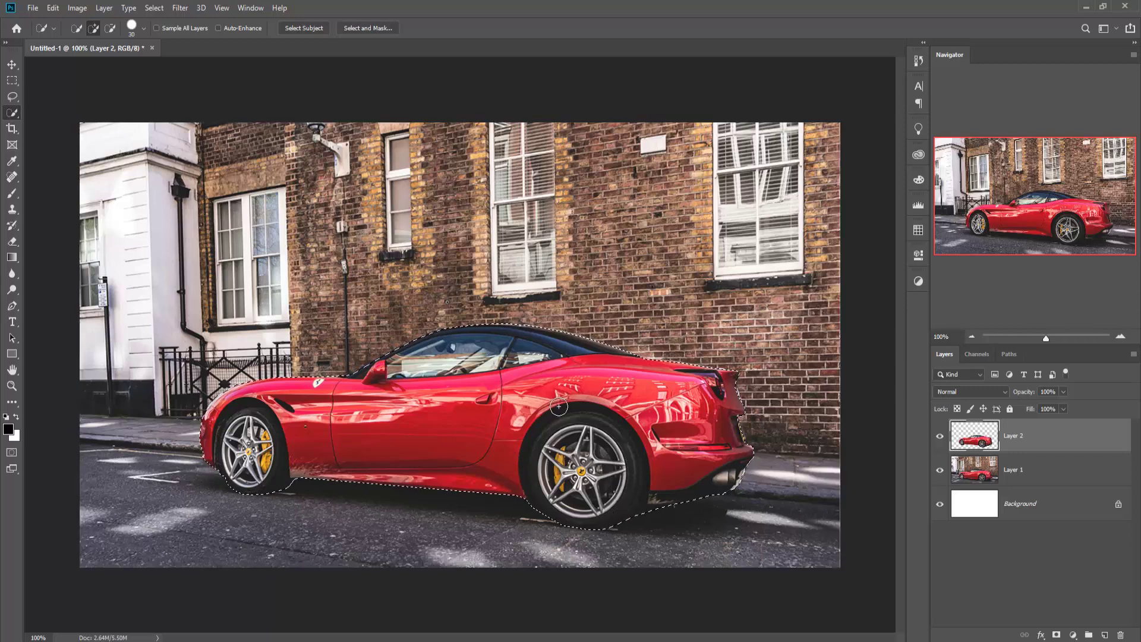
# Duplicate the street photo layer, hiding both the cut-out car layer and the original photo
pyautogui.click(939, 438)
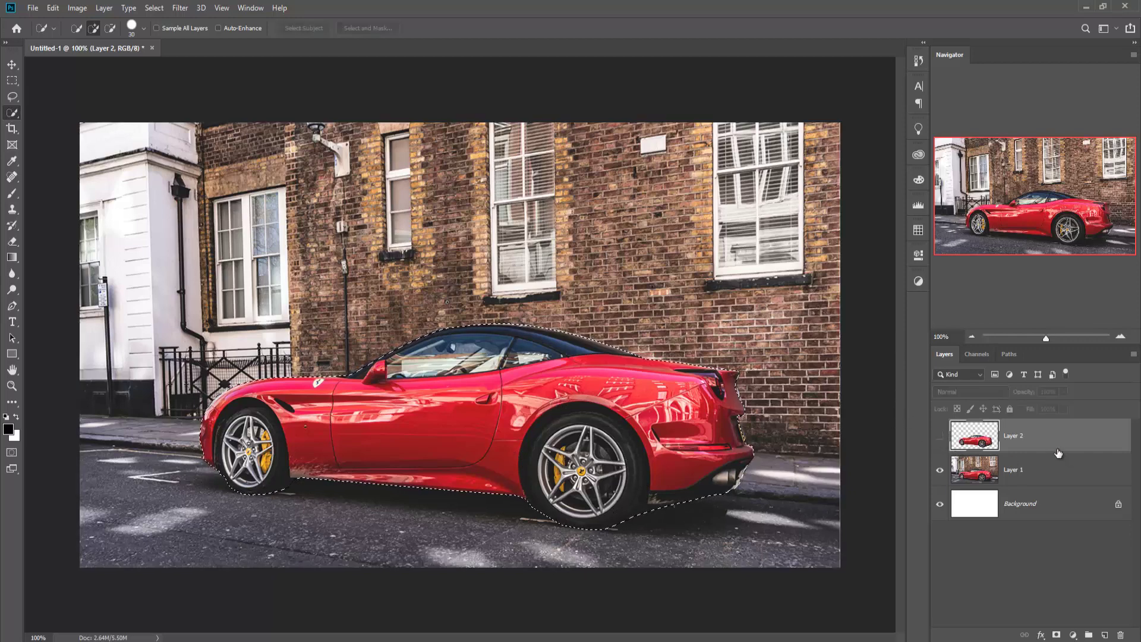
pyautogui.click(971, 481)
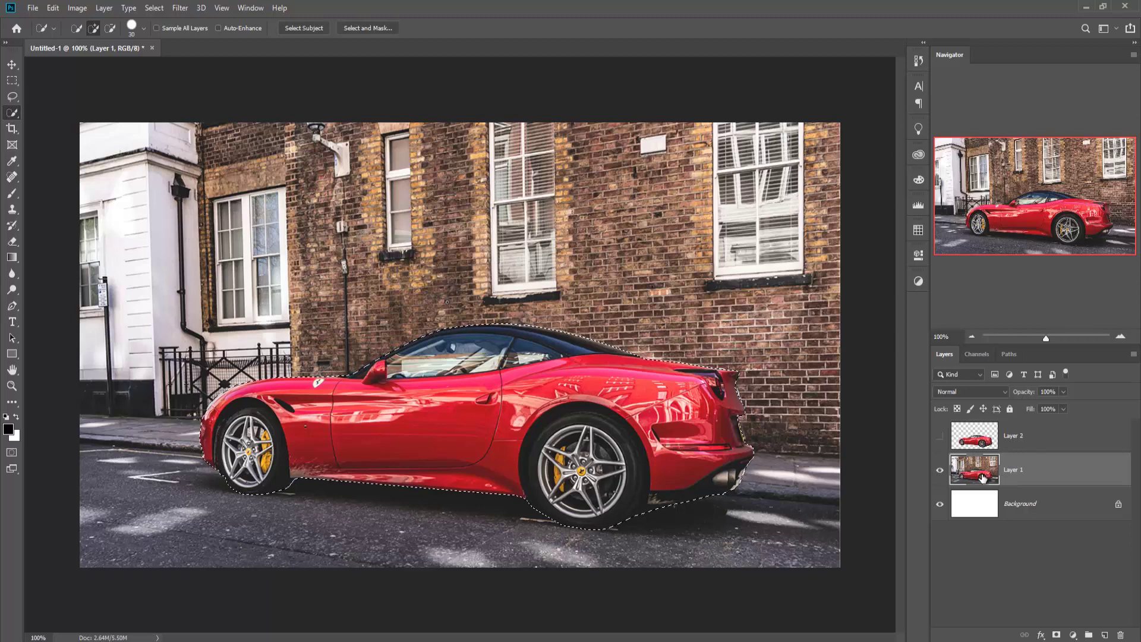
pyautogui.rightClick(941, 470)
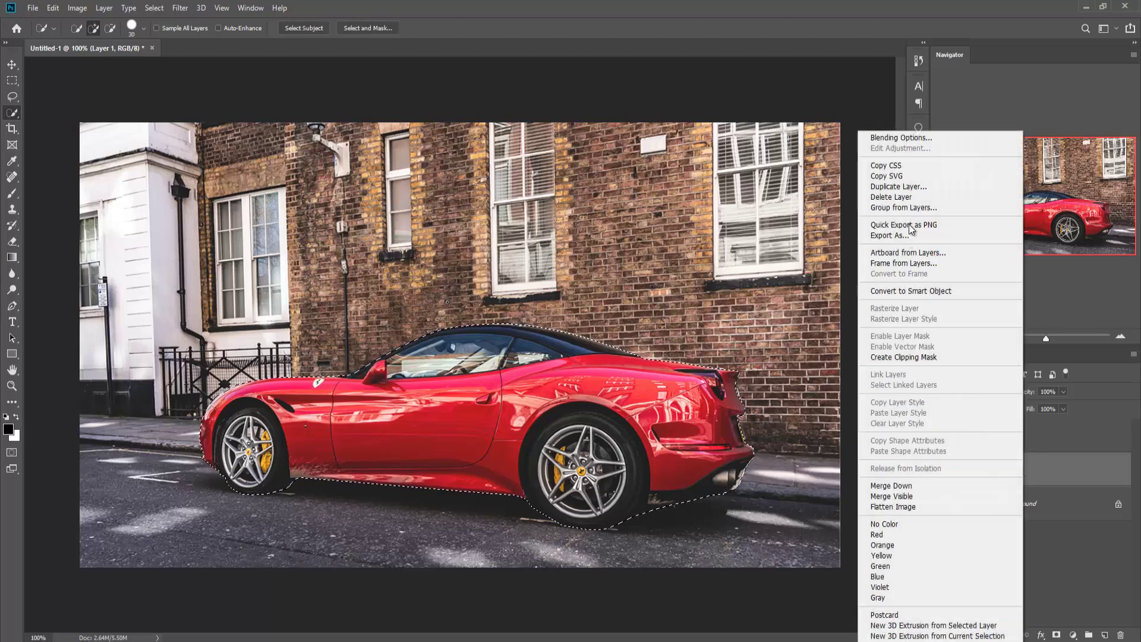
pyautogui.click(897, 186)
pyautogui.click(670, 184)
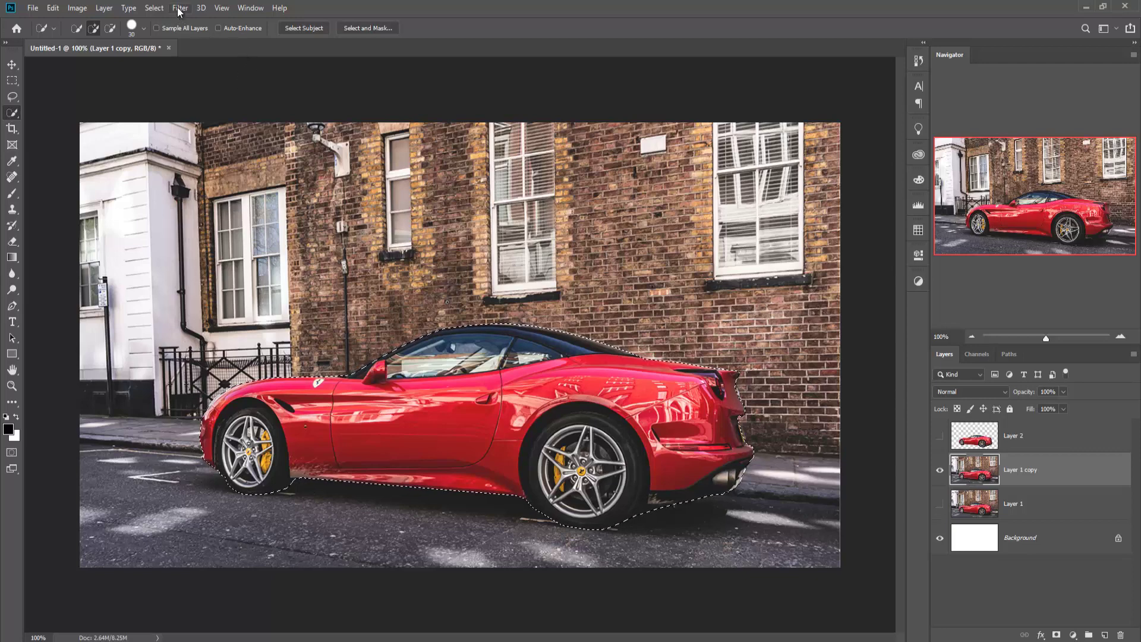
# Expand the car selection slightly beyond the car's outline
pyautogui.click(156, 8)
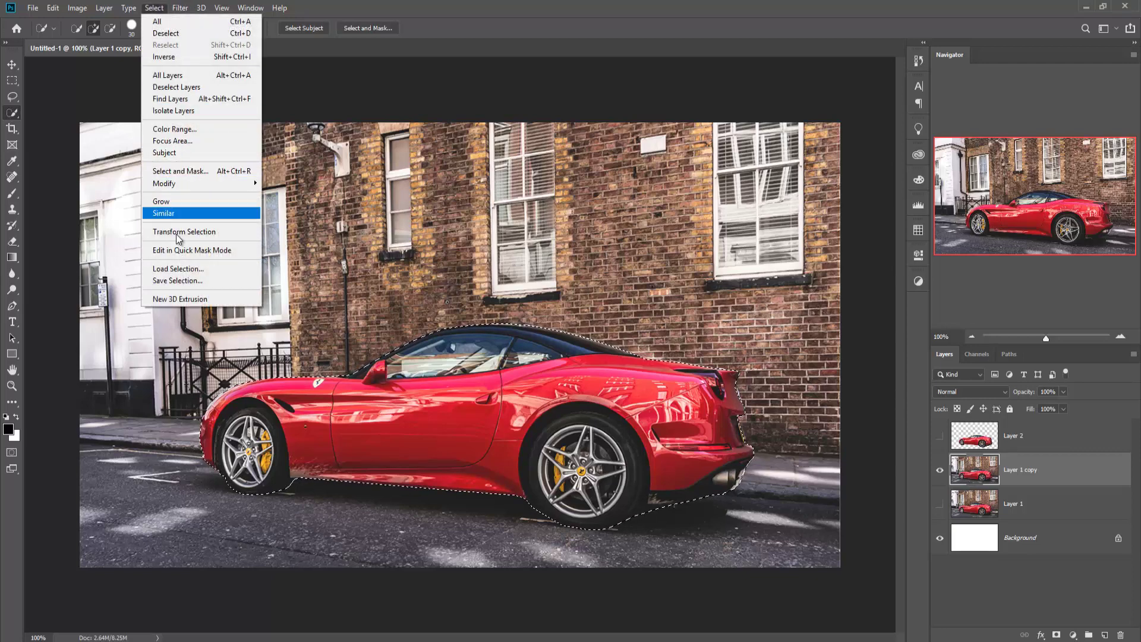
pyautogui.moveTo(184, 183)
pyautogui.click(297, 208)
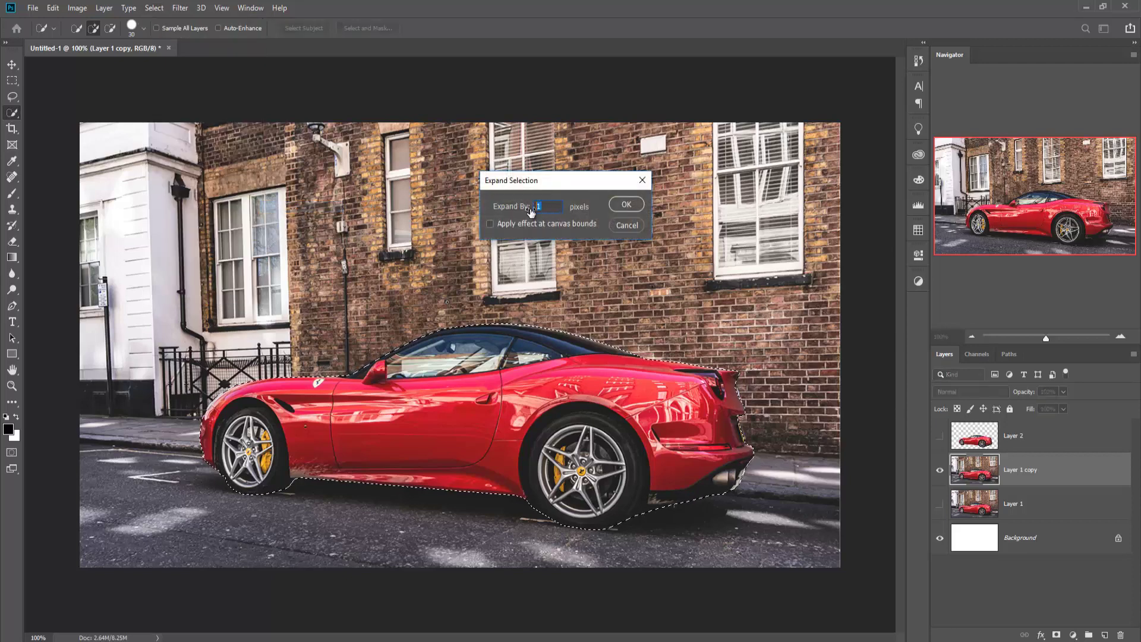
pyautogui.click(624, 206)
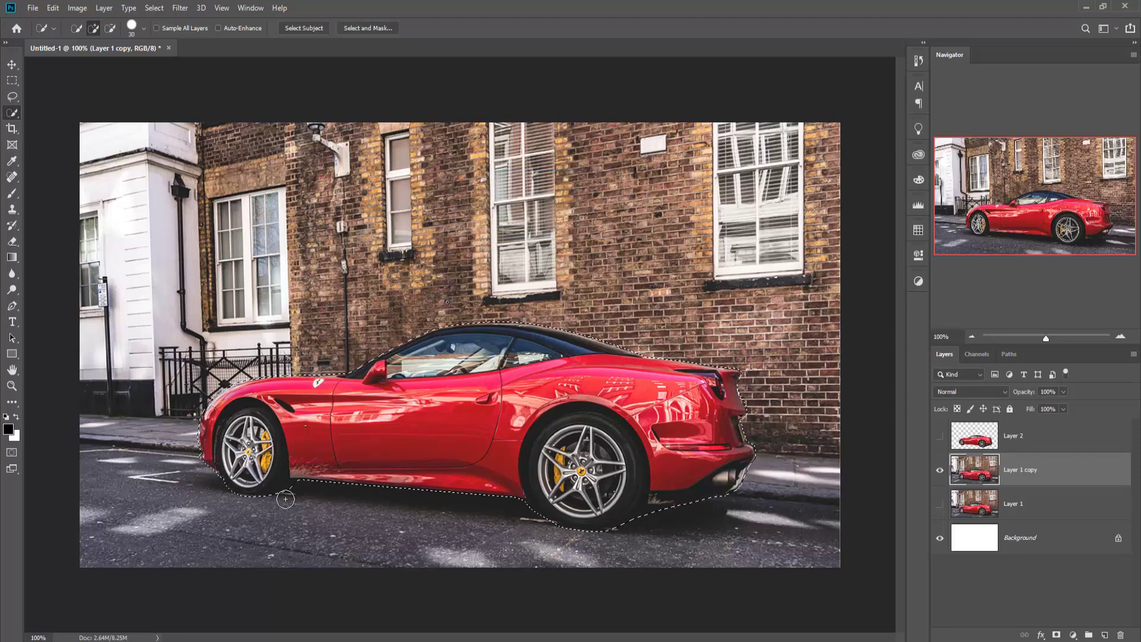
# Replace the selected car on the photo copy with a Content-Aware fill at 100% opacity, and deselect
pyautogui.click(56, 9)
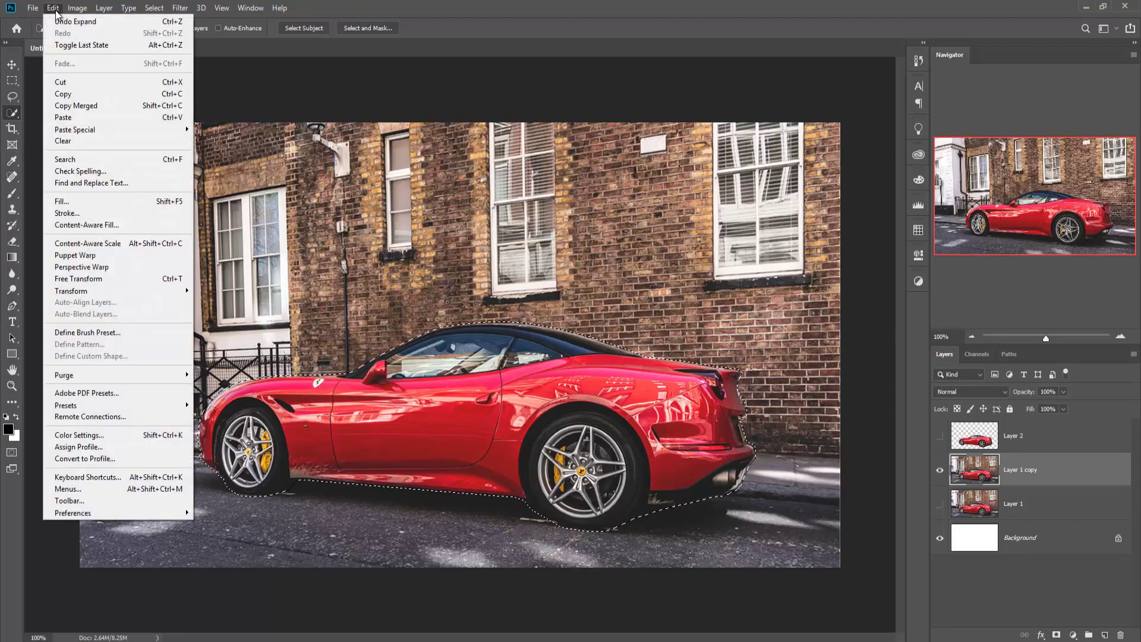
pyautogui.click(62, 201)
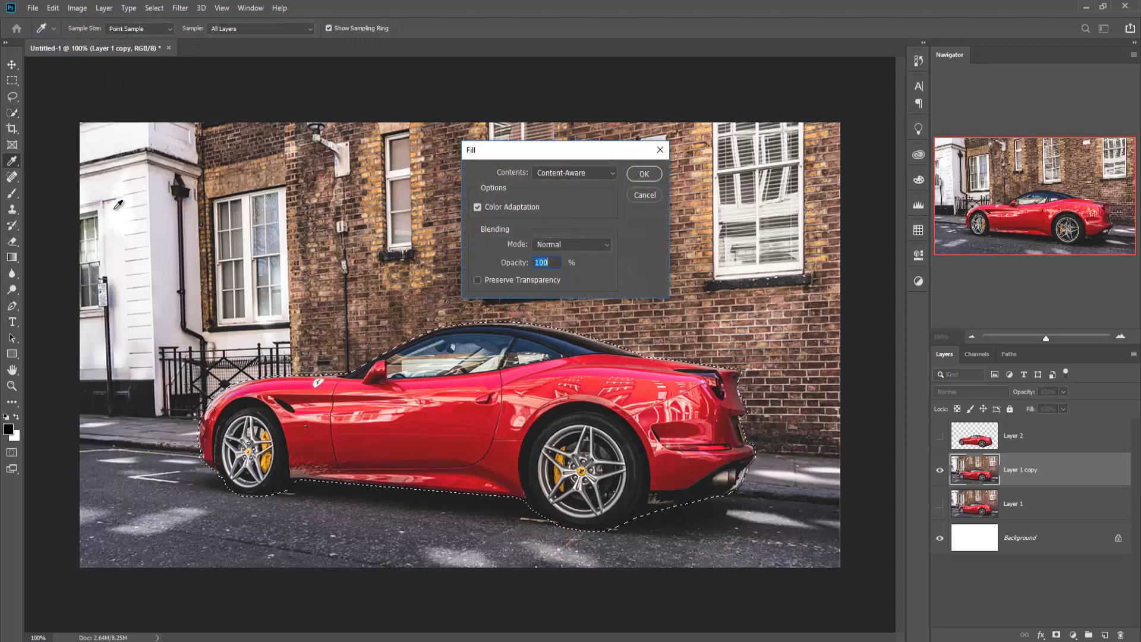
pyautogui.click(602, 174)
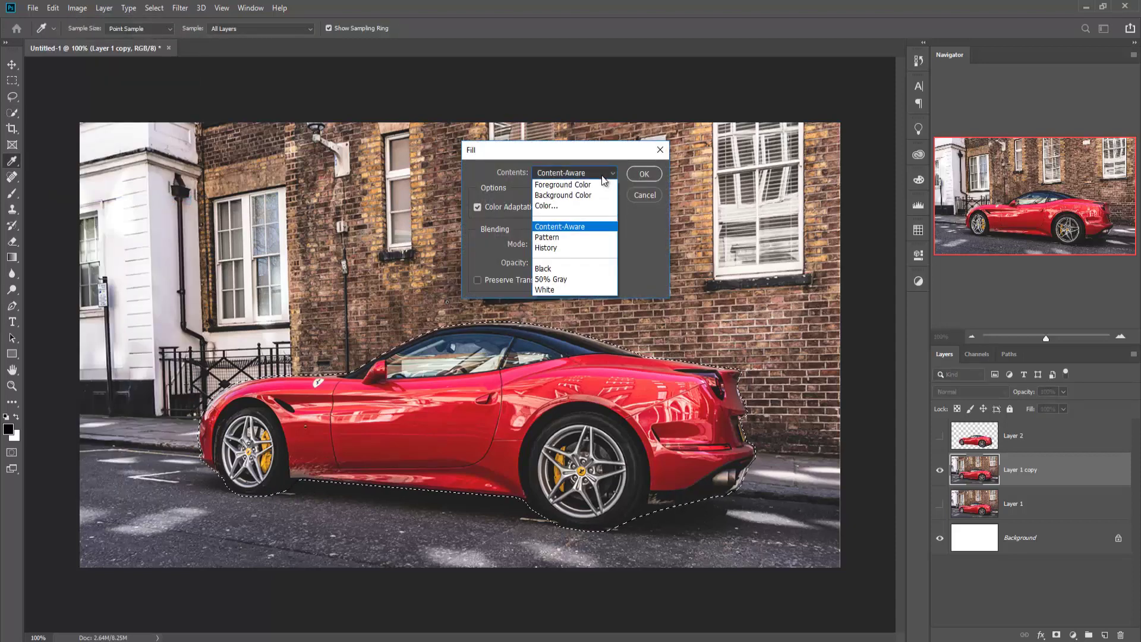
pyautogui.click(584, 225)
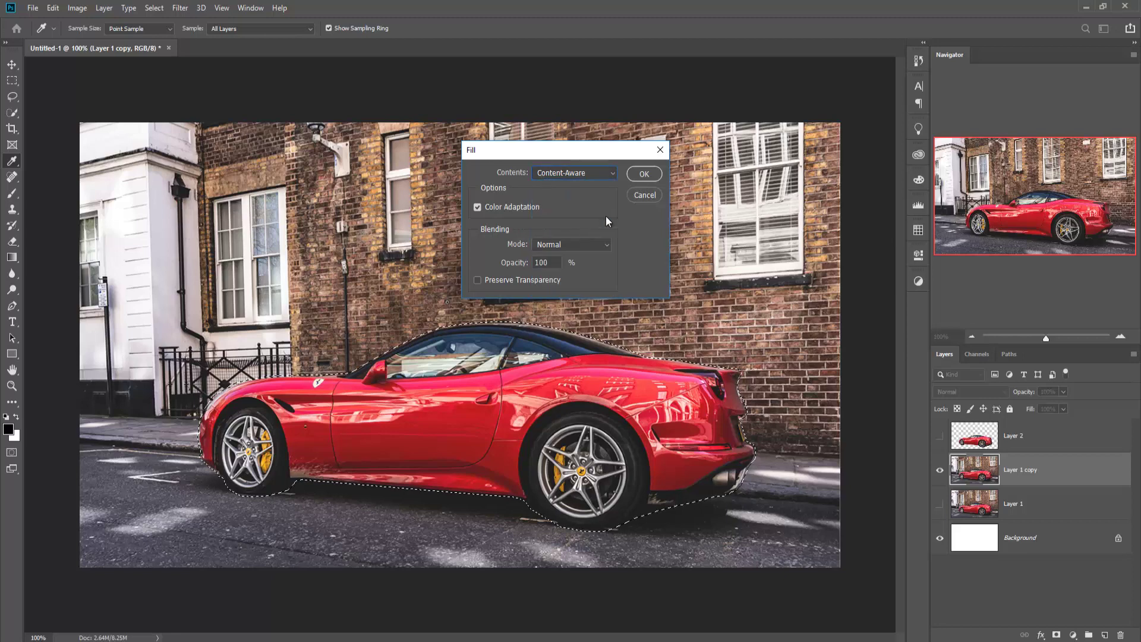
pyautogui.click(644, 174)
pyautogui.press('w')
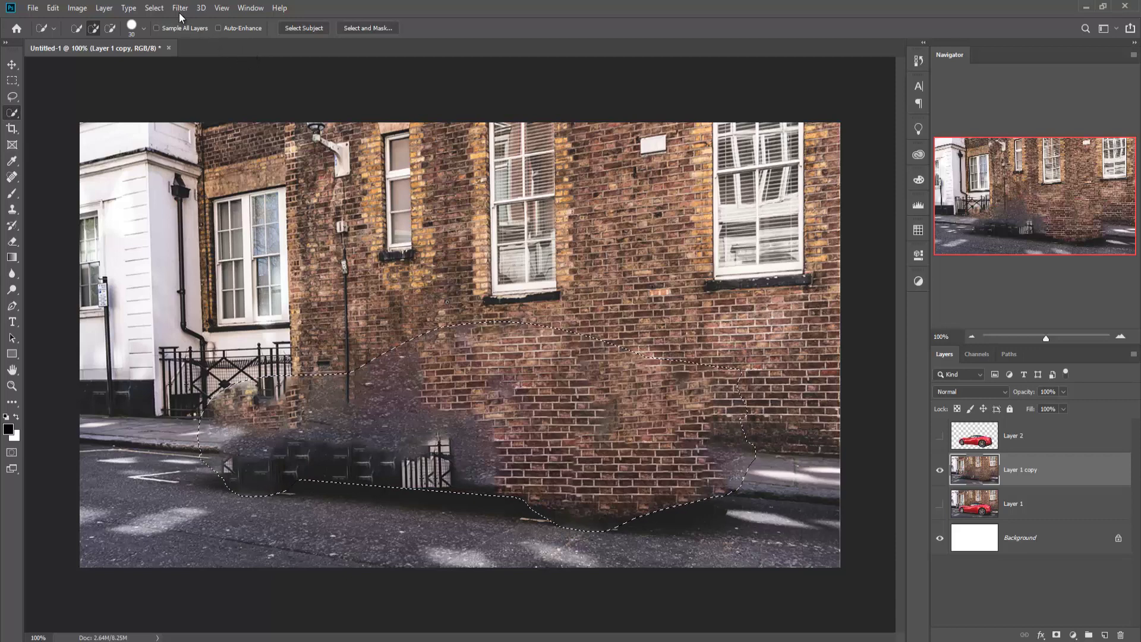
pyautogui.click(161, 10)
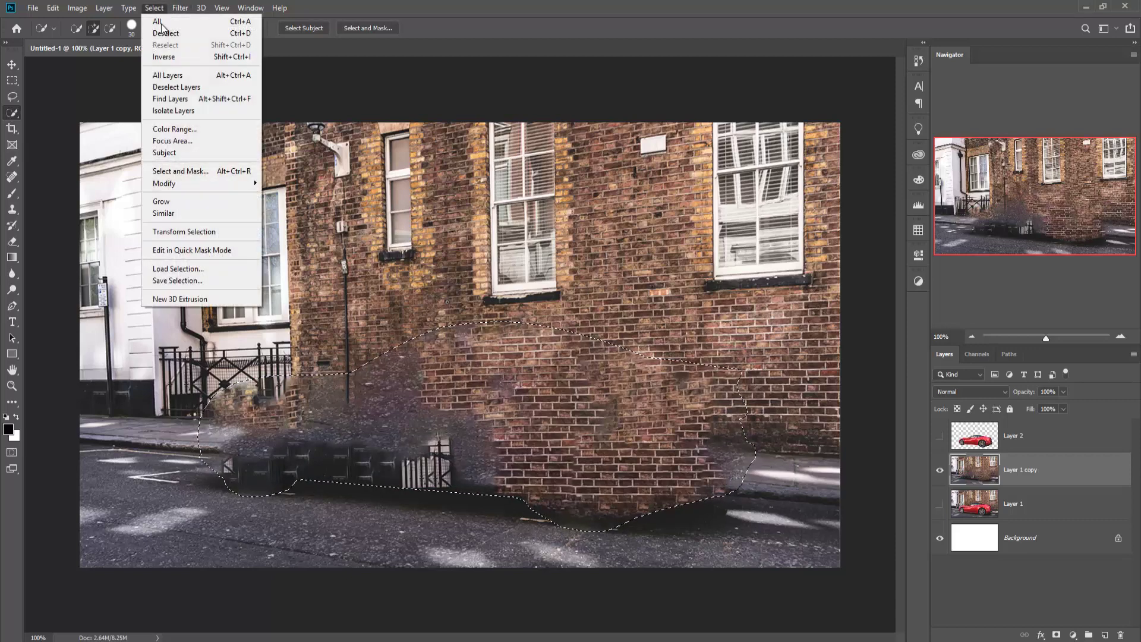
pyautogui.click(169, 33)
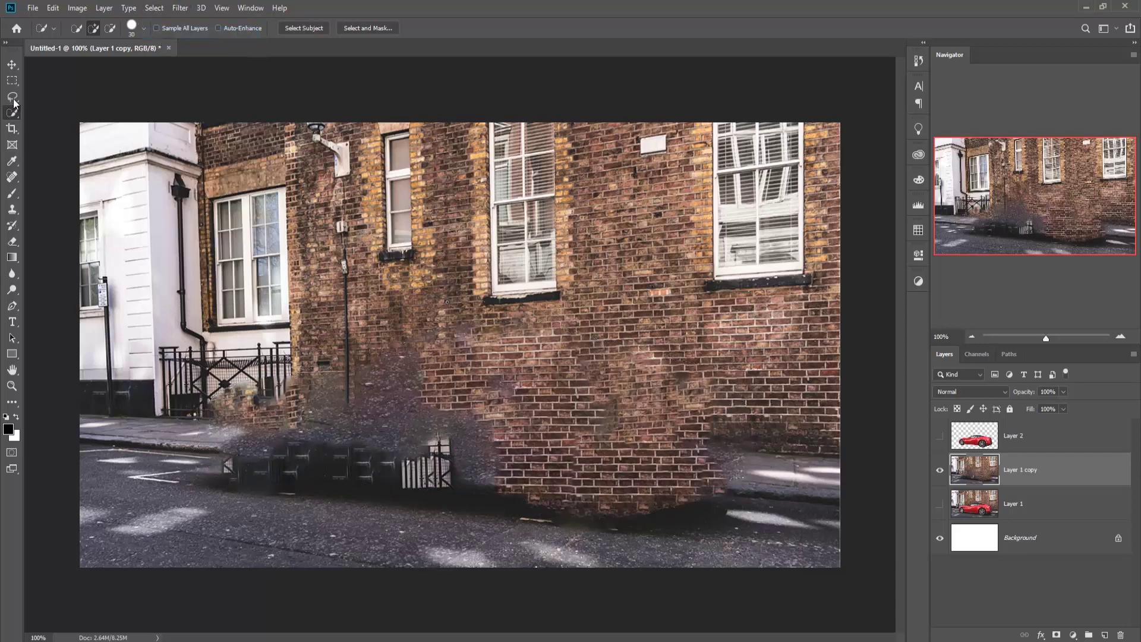
# Duplicate the cut-out car layer after making it visible again, and hide the original beneath the copy
pyautogui.press('v')
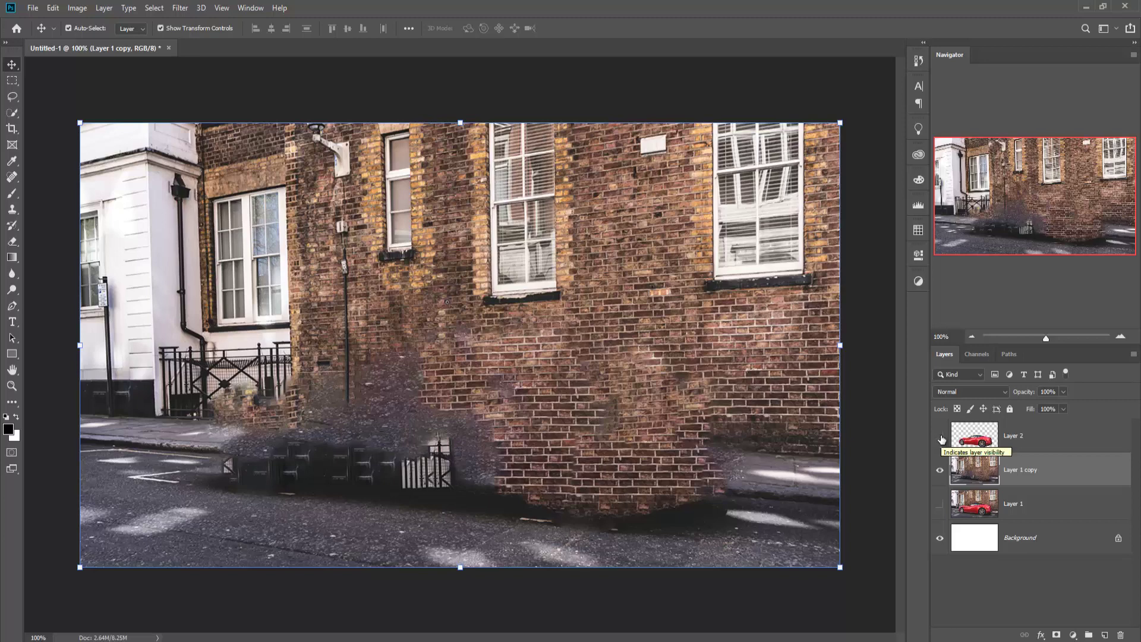
pyautogui.click(940, 436)
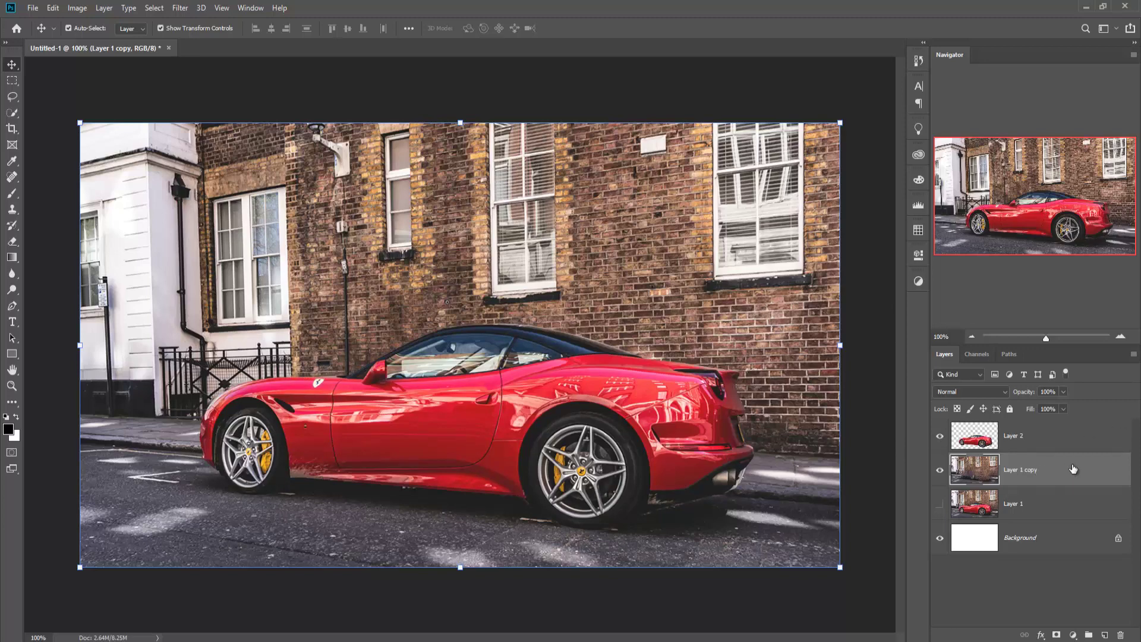
pyautogui.click(1067, 437)
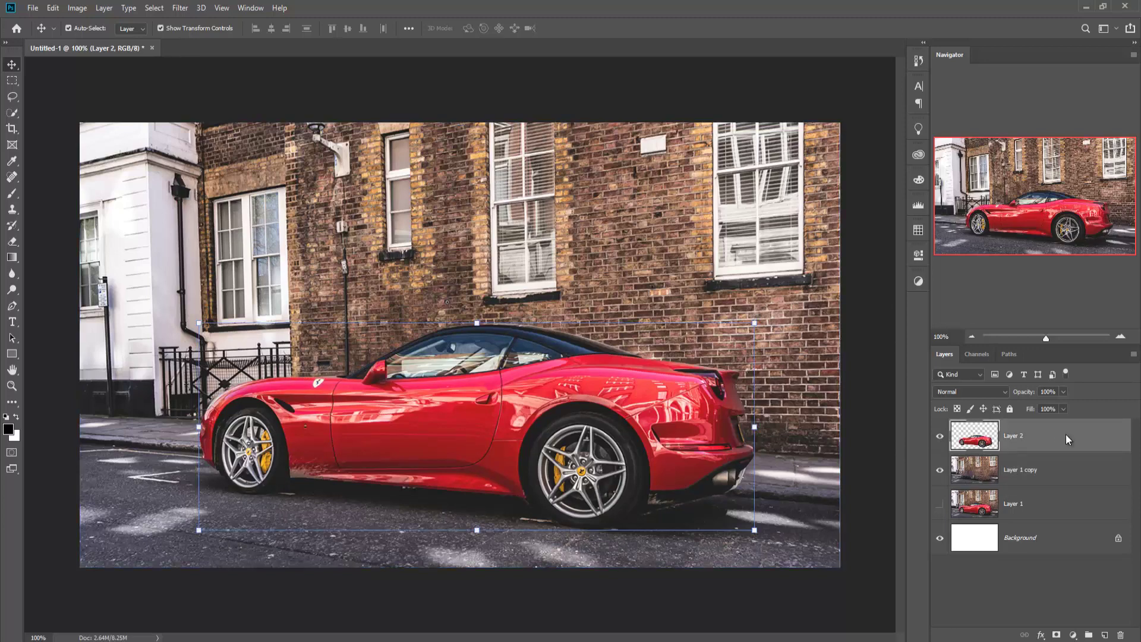
pyautogui.rightClick(1065, 434)
pyautogui.click(938, 188)
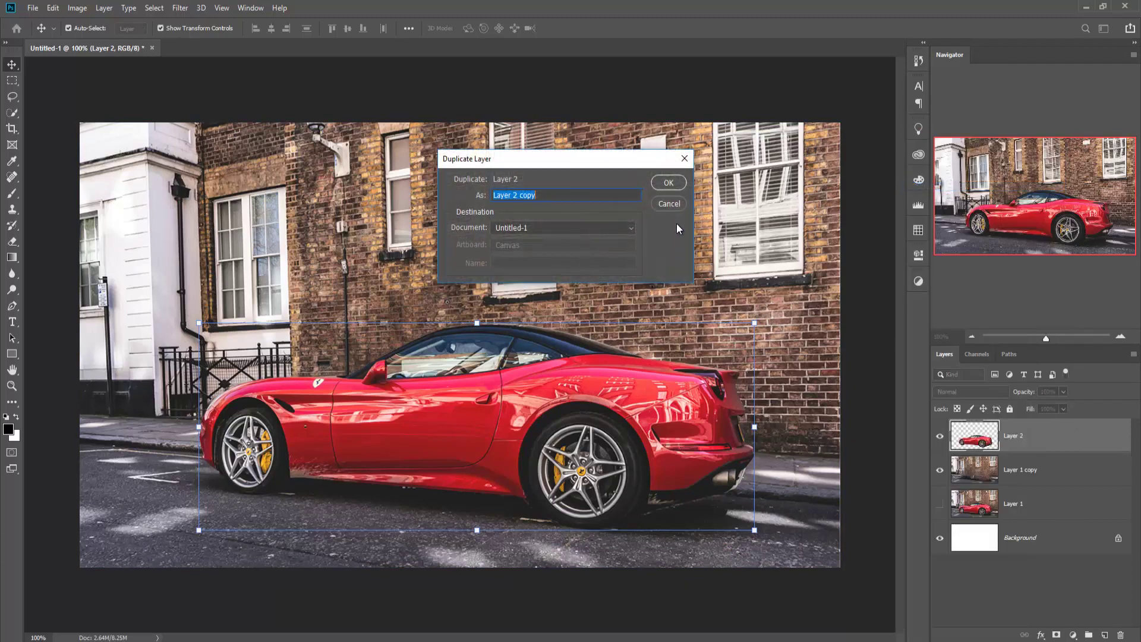
pyautogui.click(669, 182)
pyautogui.click(1047, 474)
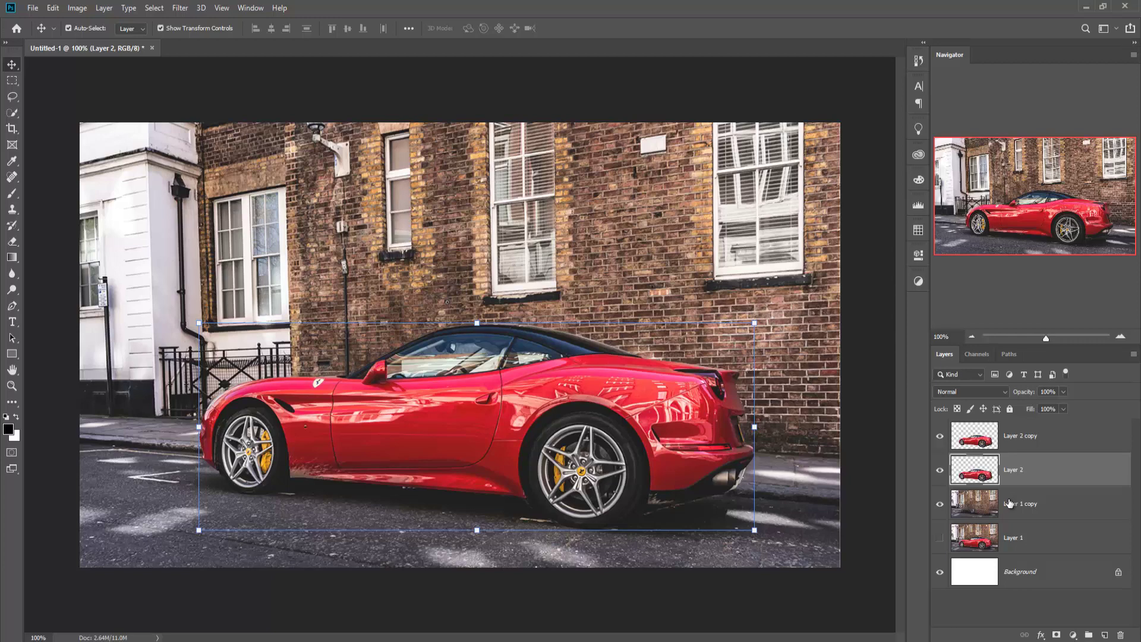
# Apply a Motion Blur to the car-free photo copy with an angle of 4° and a distance of 117 pixels
pyautogui.click(1010, 504)
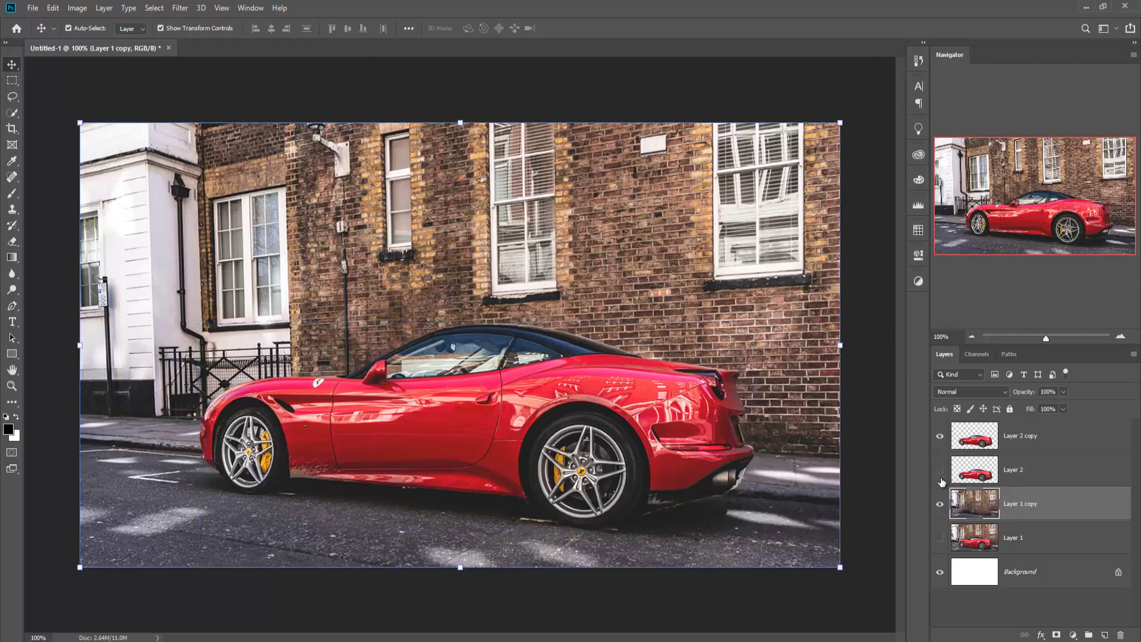
pyautogui.click(182, 10)
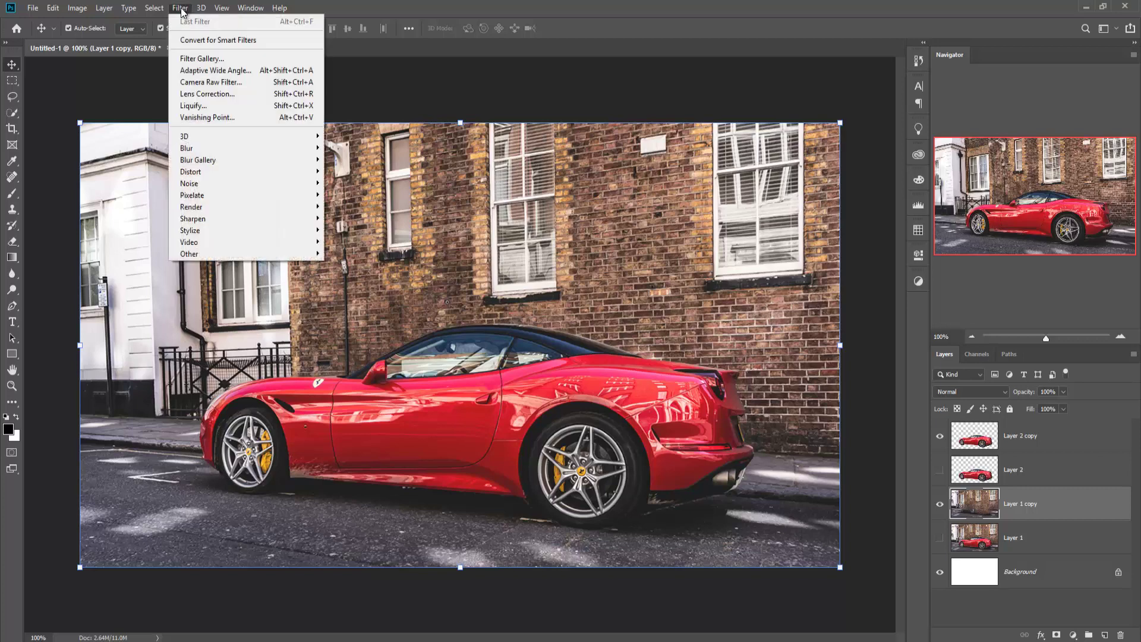
pyautogui.moveTo(191, 152)
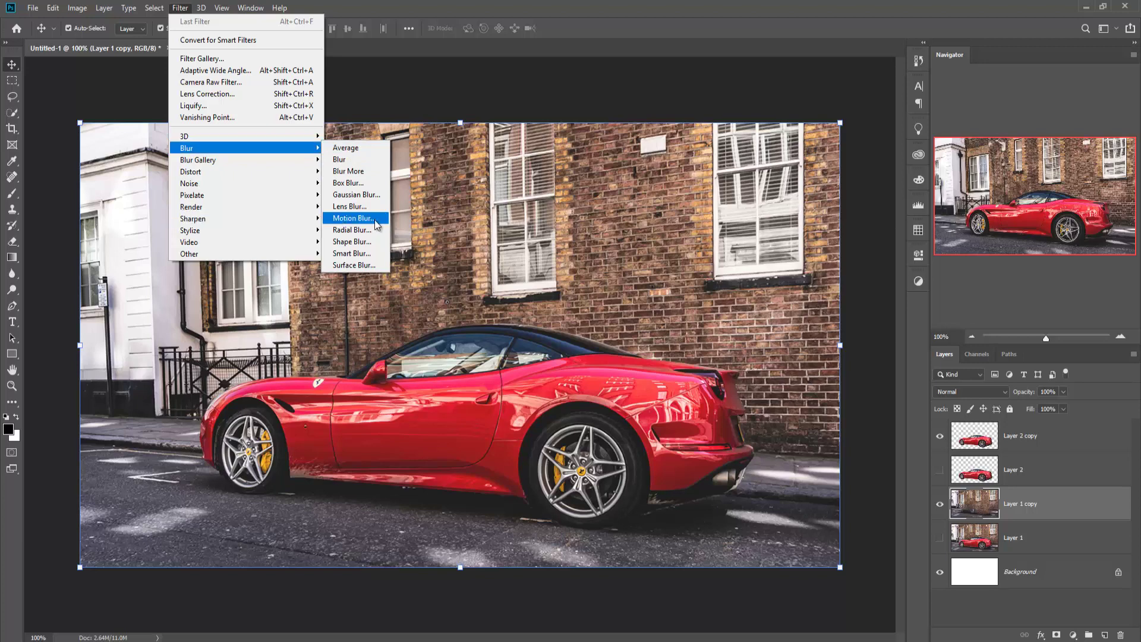
pyautogui.click(353, 218)
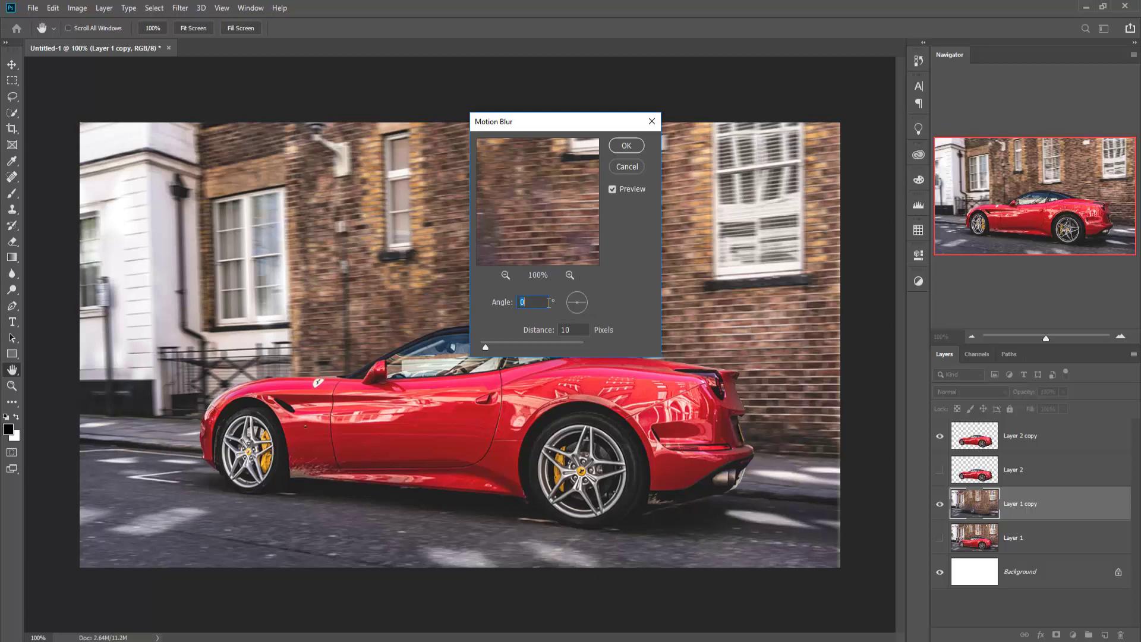
pyautogui.moveTo(585, 302); pyautogui.dragTo(586, 301)
pyautogui.moveTo(489, 347); pyautogui.dragTo(521, 349)
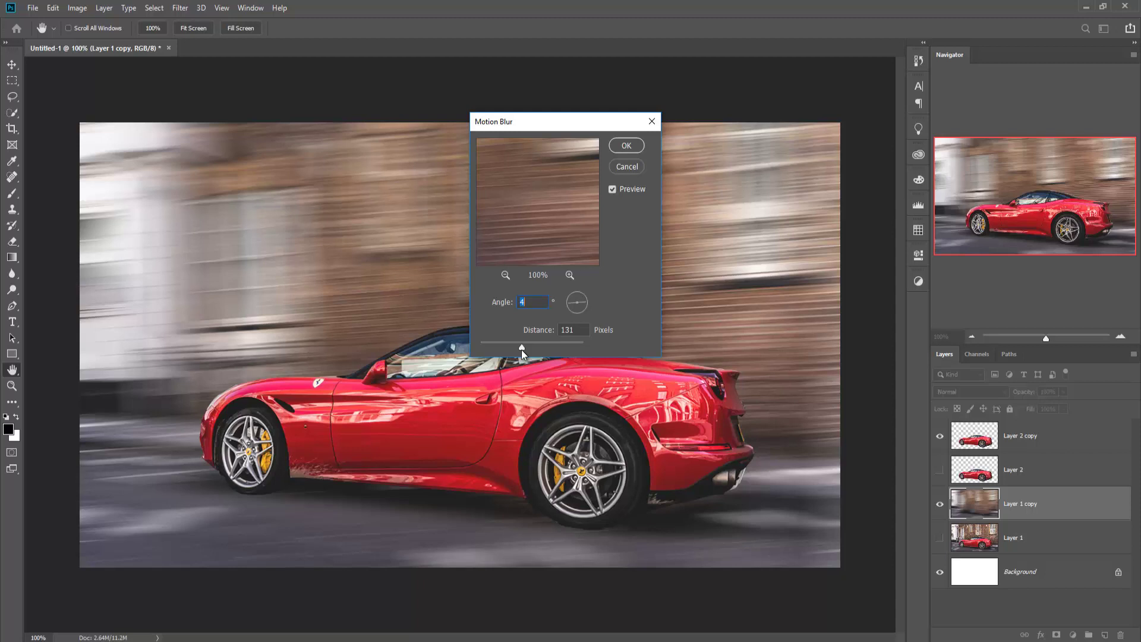
pyautogui.moveTo(522, 350); pyautogui.dragTo(519, 350)
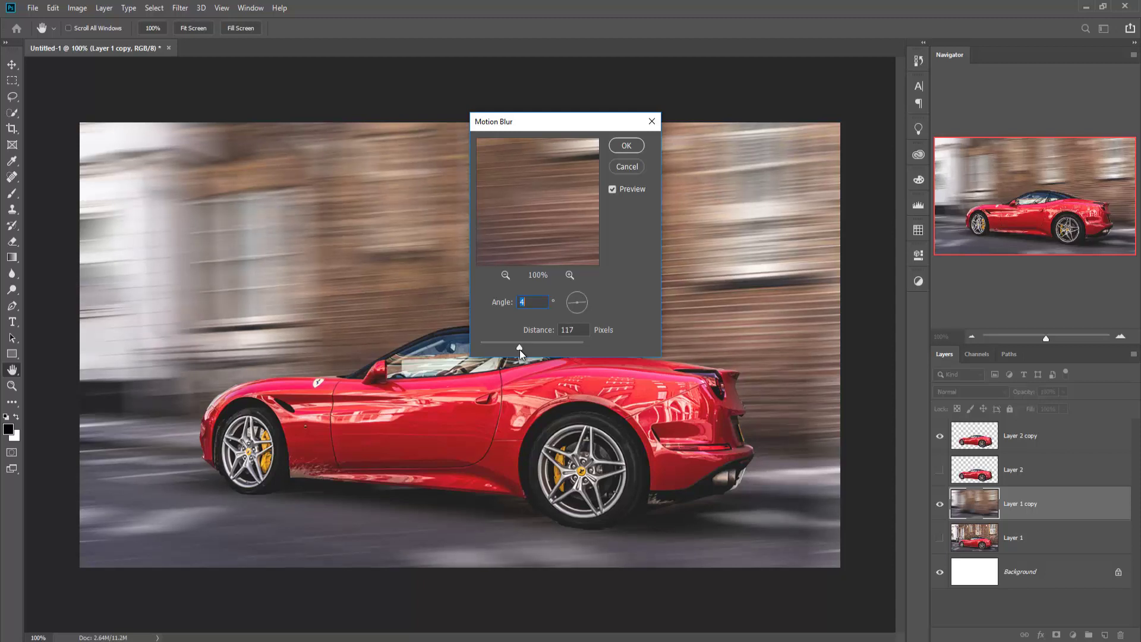
pyautogui.click(625, 145)
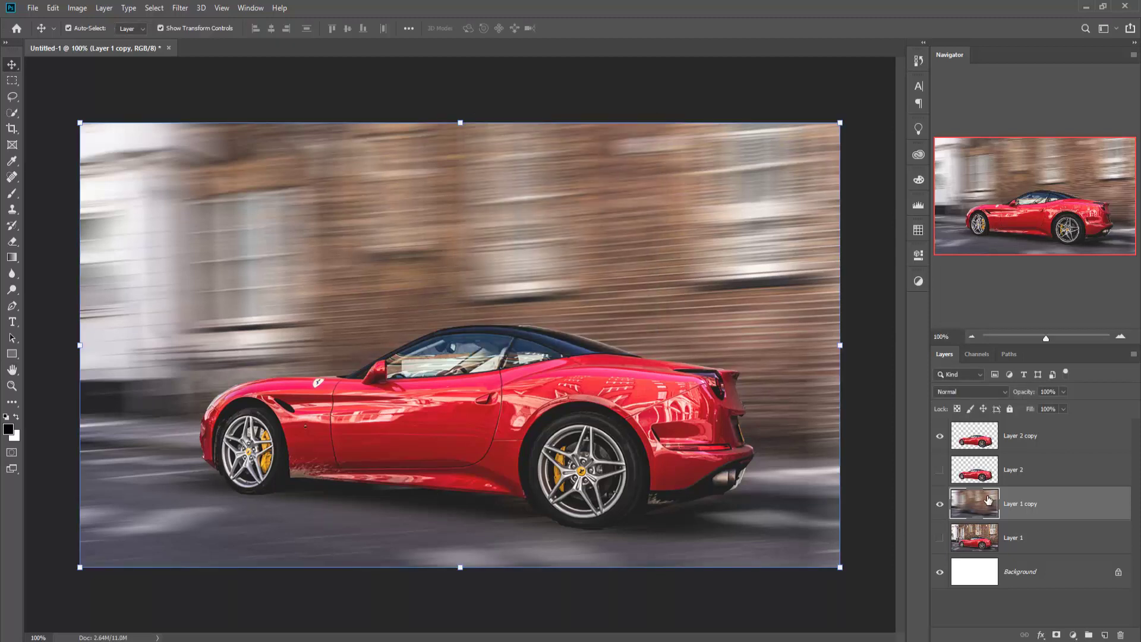
# Add a white layer mask to the blurred background layer, Layer 1 copy
pyautogui.click(987, 474)
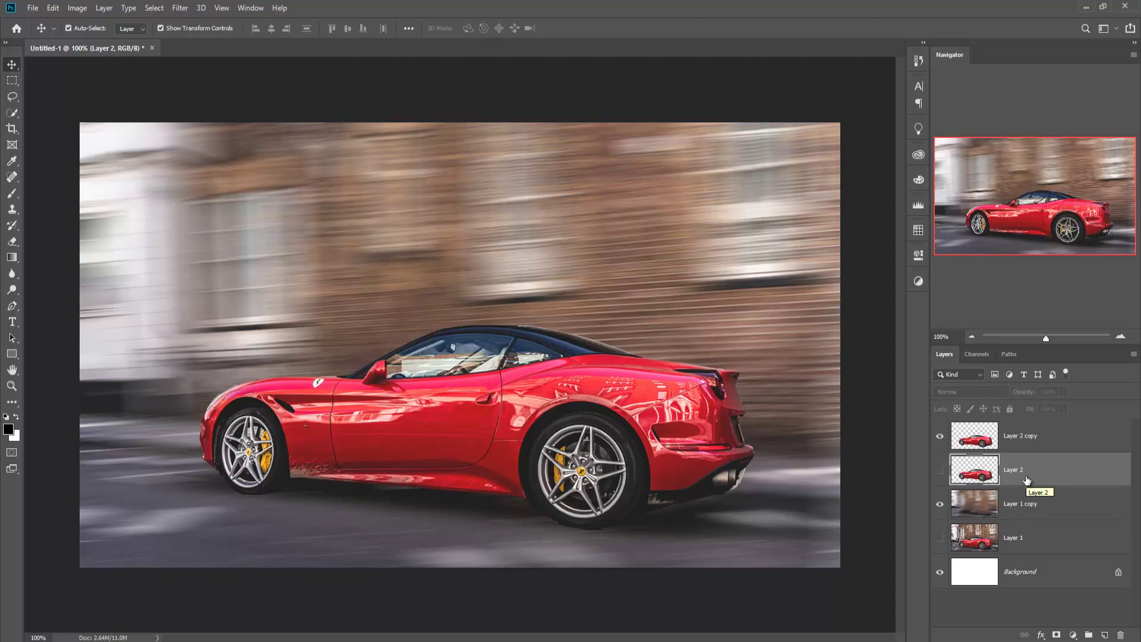
pyautogui.click(1021, 504)
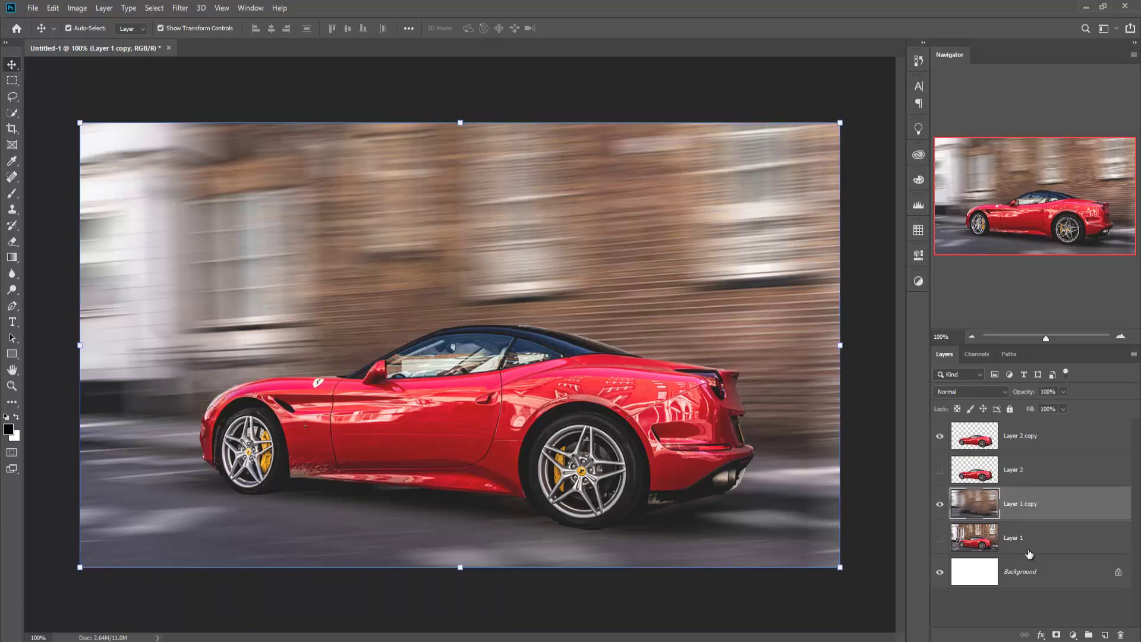
pyautogui.click(1057, 634)
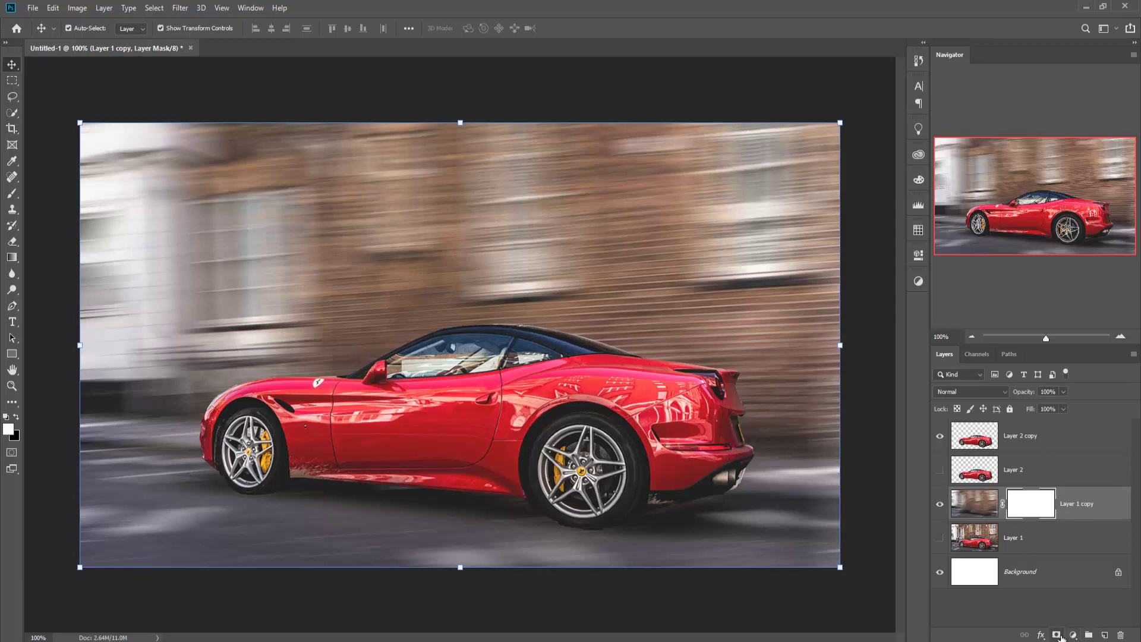
# Paint black on Layer 1 copy's mask beneath the front of the car with a 25-pixel, 10% opacity brush, and show Layer 1
pyautogui.click(10, 194)
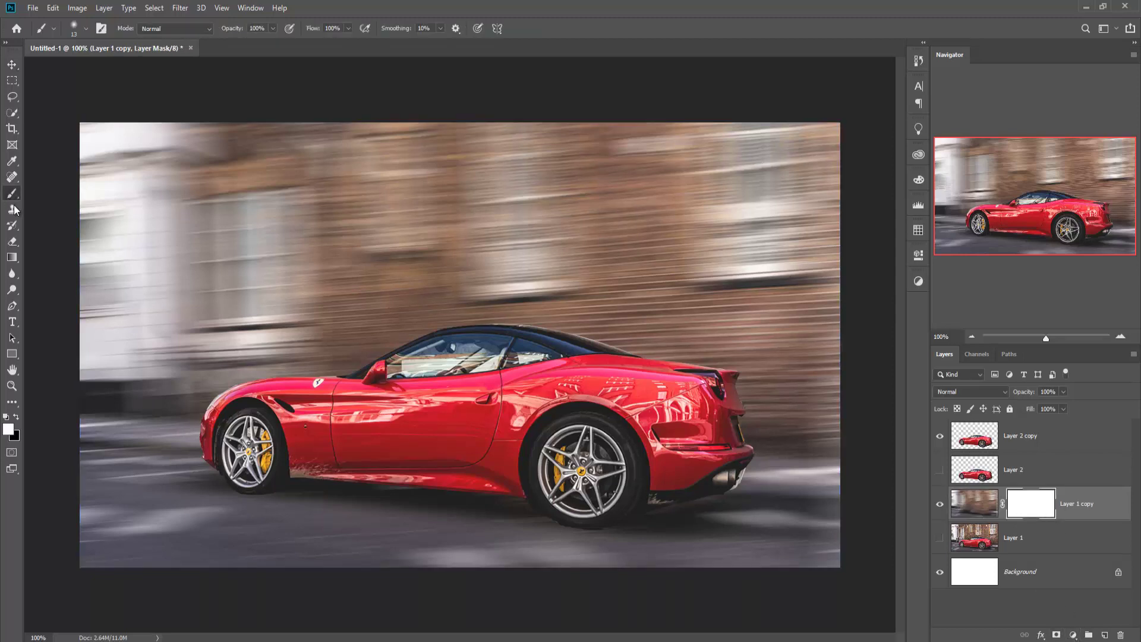
pyautogui.click(273, 27)
pyautogui.click(310, 499)
pyautogui.press(']')
pyautogui.press(']')
pyautogui.scroll(3, 310, 499)
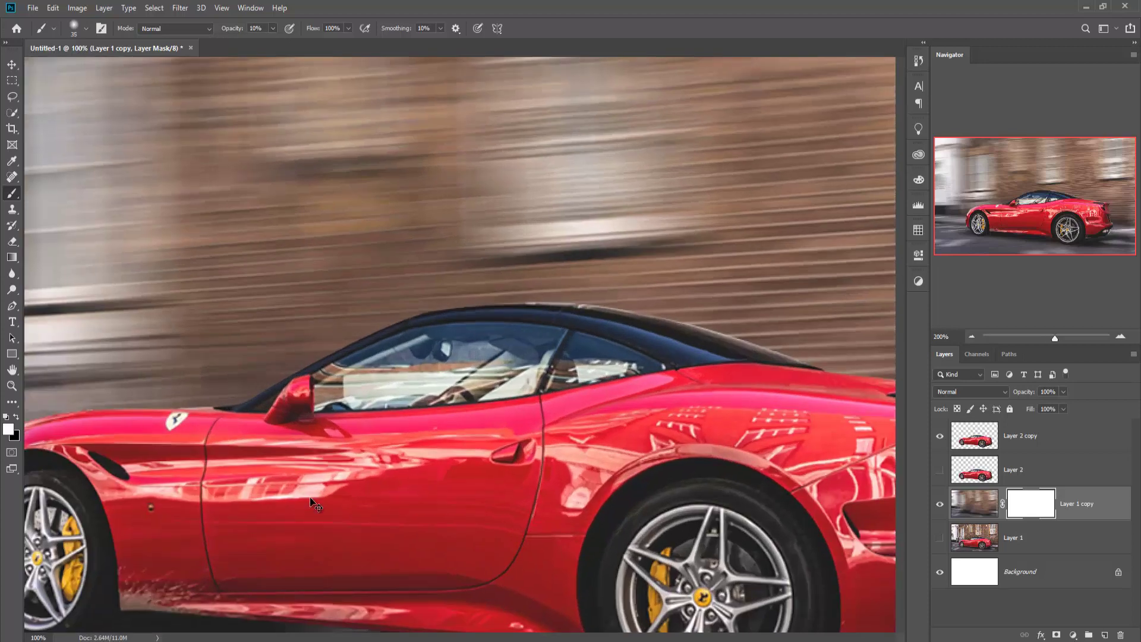
pyautogui.moveTo(328, 602)
pyautogui.mouseDown()
pyautogui.moveTo(391, 551)
pyautogui.moveTo(492, 402)
pyautogui.moveTo(601, 357)
pyautogui.moveTo(581, 357)
pyautogui.mouseUp()
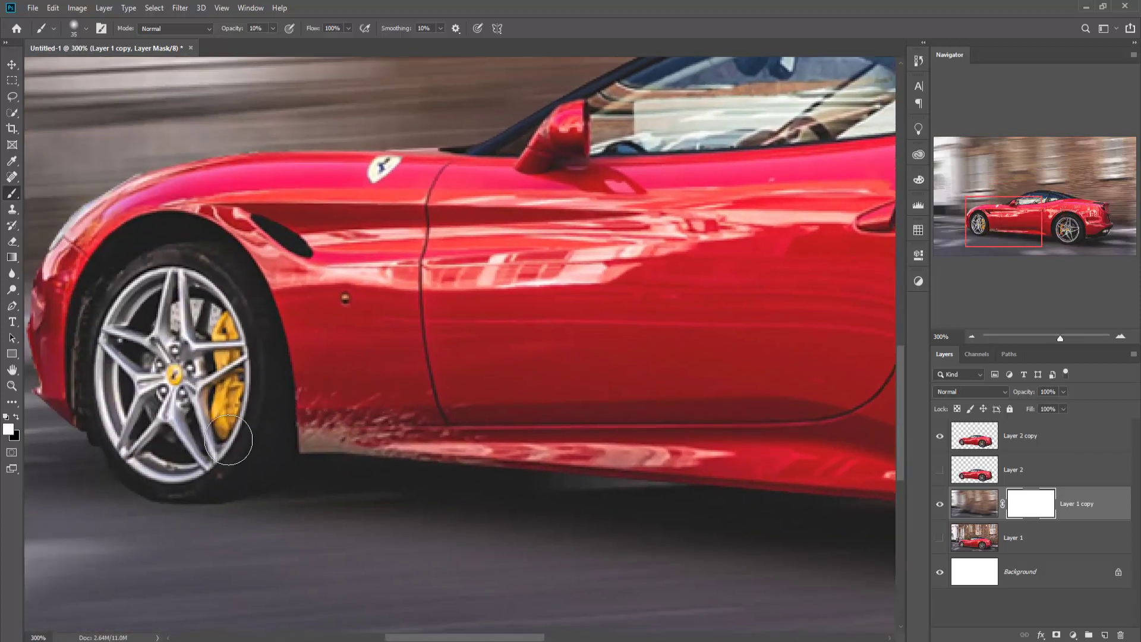
pyautogui.press('[')
pyautogui.press('[')
pyautogui.click(16, 418)
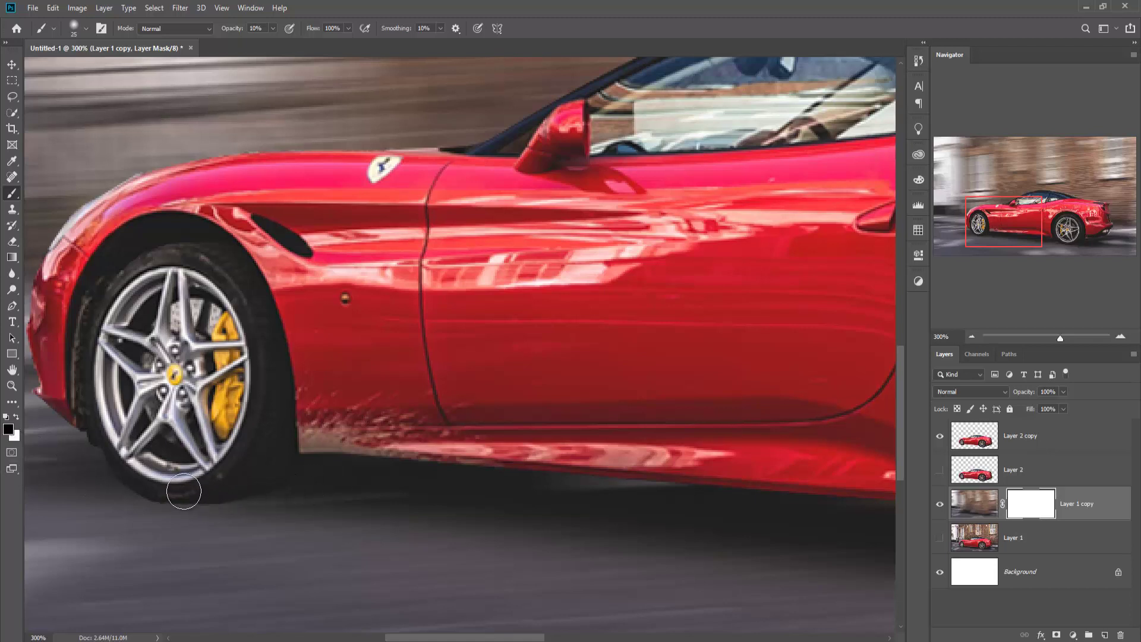
pyautogui.moveTo(184, 491)
pyautogui.mouseDown()
pyautogui.moveTo(280, 490)
pyautogui.moveTo(250, 484)
pyautogui.moveTo(361, 467)
pyautogui.moveTo(280, 479)
pyautogui.moveTo(495, 484)
pyautogui.moveTo(404, 473)
pyautogui.moveTo(454, 477)
pyautogui.moveTo(339, 484)
pyautogui.moveTo(537, 493)
pyautogui.mouseUp()
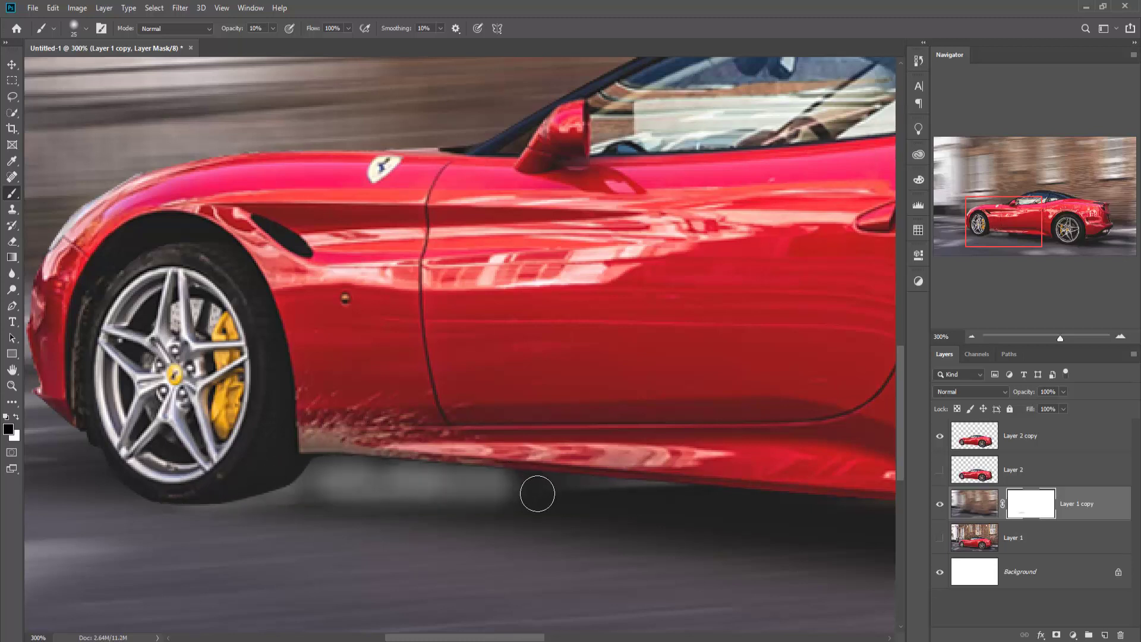
pyautogui.click(940, 538)
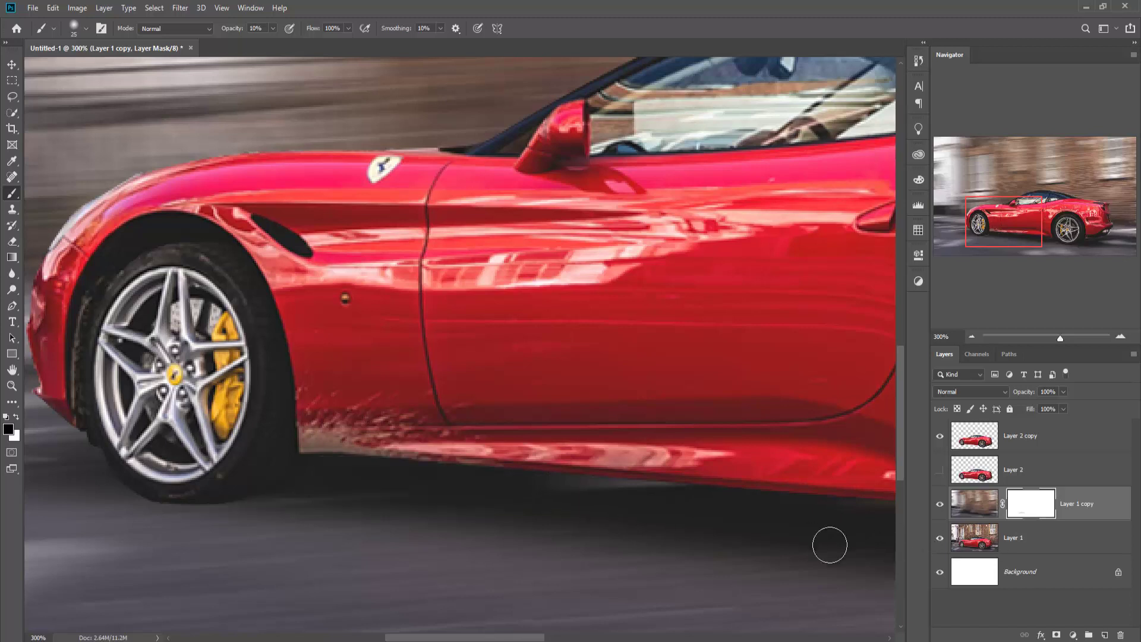
# Continue painting Layer 1 copy's mask along the ground under the front tyre, sill and rear tyre to bring back the original contact shadows
pyautogui.moveTo(214, 507)
pyautogui.mouseDown()
pyautogui.moveTo(277, 503)
pyautogui.moveTo(223, 507)
pyautogui.moveTo(249, 494)
pyautogui.moveTo(203, 487)
pyautogui.moveTo(352, 487)
pyautogui.moveTo(221, 494)
pyautogui.moveTo(306, 497)
pyautogui.moveTo(157, 491)
pyautogui.moveTo(594, 501)
pyautogui.moveTo(618, 495)
pyautogui.moveTo(525, 491)
pyautogui.moveTo(642, 491)
pyautogui.moveTo(422, 488)
pyautogui.moveTo(557, 502)
pyautogui.moveTo(265, 488)
pyautogui.moveTo(291, 485)
pyautogui.moveTo(209, 495)
pyautogui.moveTo(246, 497)
pyautogui.moveTo(218, 501)
pyautogui.moveTo(153, 494)
pyautogui.moveTo(200, 494)
pyautogui.mouseUp()
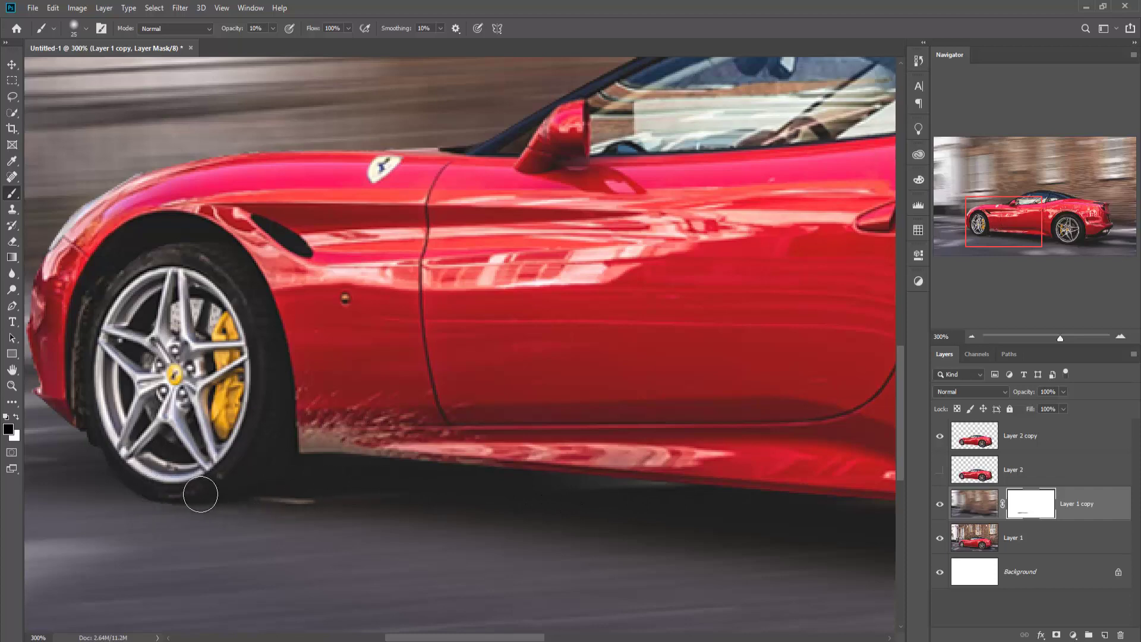
pyautogui.moveTo(660, 517); pyautogui.dragTo(406, 469)
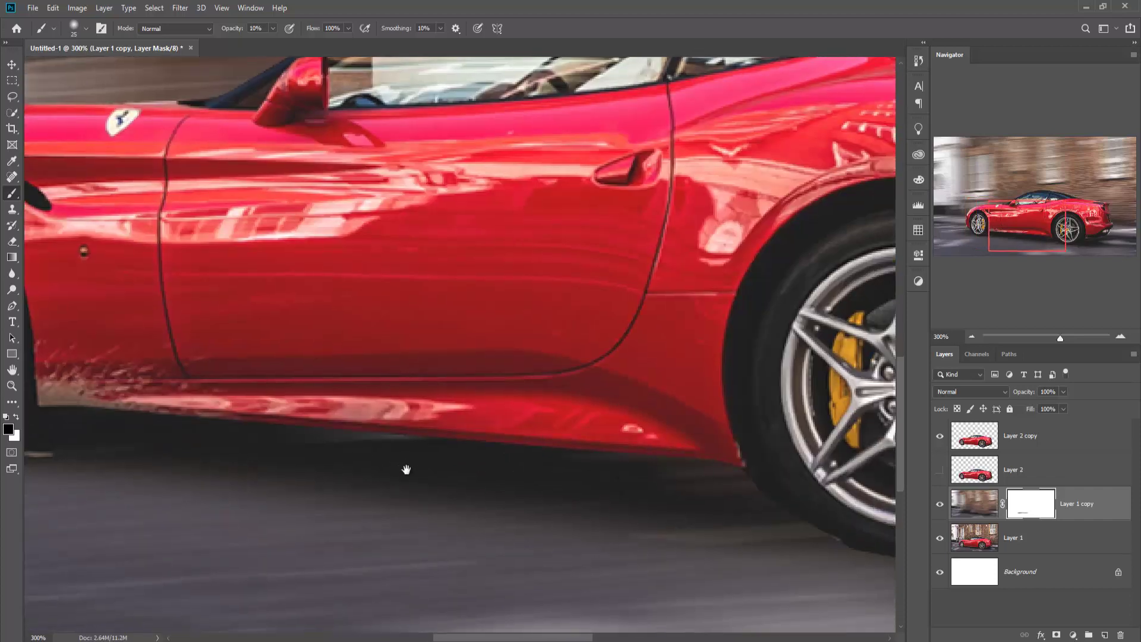
pyautogui.moveTo(800, 509)
pyautogui.mouseDown()
pyautogui.moveTo(796, 534)
pyautogui.moveTo(739, 522)
pyautogui.moveTo(831, 529)
pyautogui.moveTo(861, 547)
pyautogui.moveTo(543, 479)
pyautogui.mouseUp()
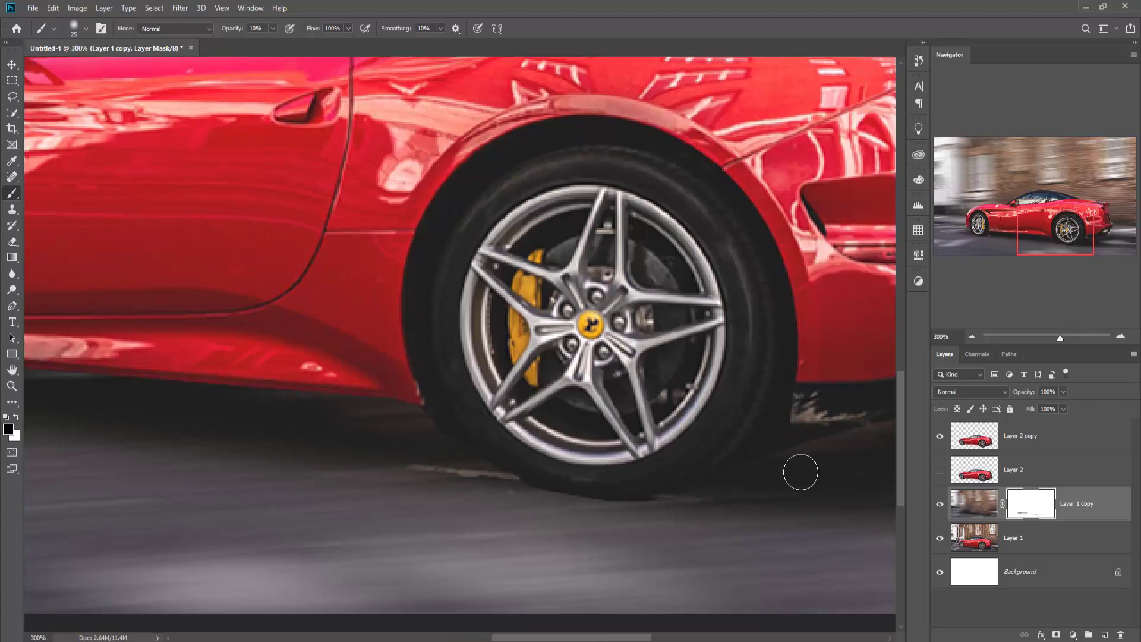
pyautogui.moveTo(801, 472)
pyautogui.mouseDown()
pyautogui.moveTo(788, 491)
pyautogui.moveTo(639, 493)
pyautogui.moveTo(788, 478)
pyautogui.moveTo(753, 470)
pyautogui.moveTo(813, 450)
pyautogui.mouseUp()
pyautogui.click(11, 63)
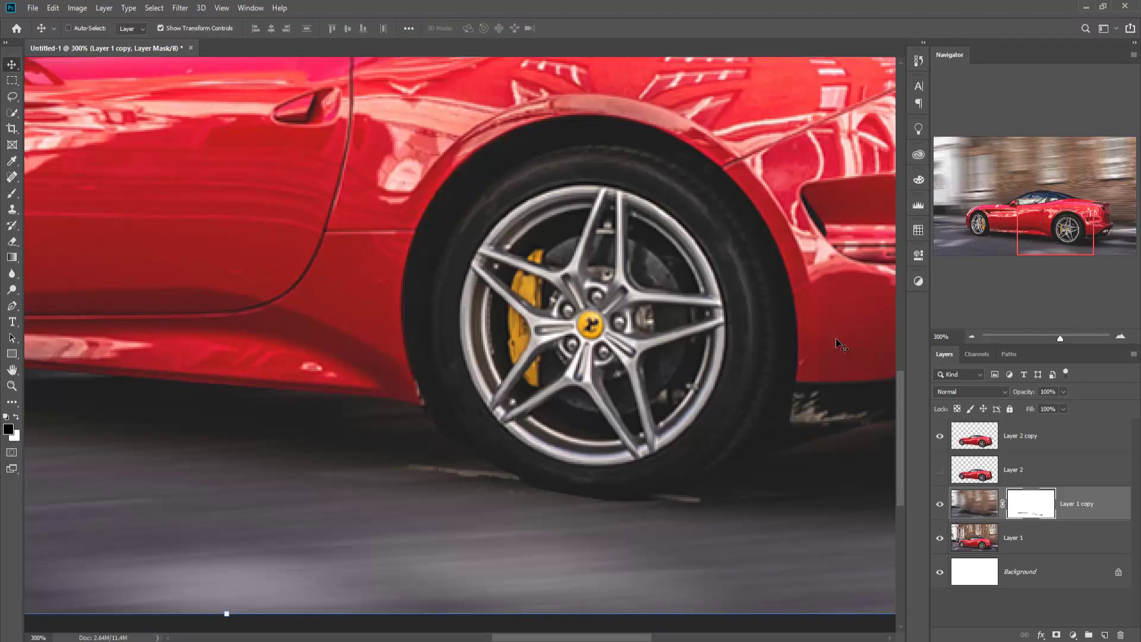
pyautogui.hotkey('ctrl', '1')
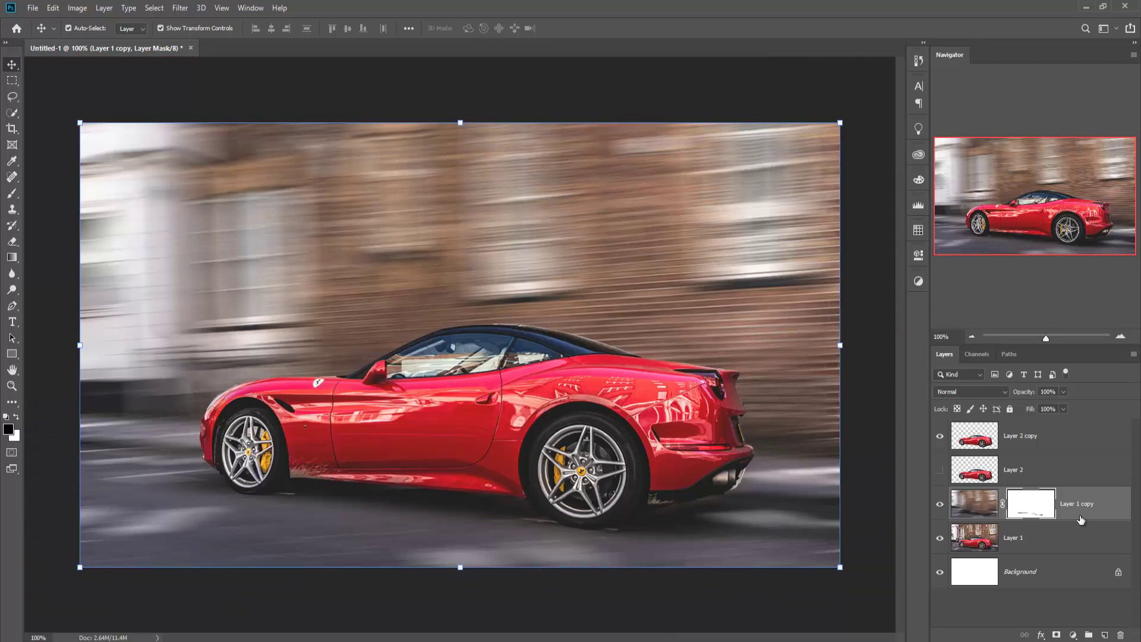
# Show Layer 2 and apply a Motion Blur to Layer 2 copy with an angle of 0° and a distance of 28 pixels
pyautogui.click(1041, 478)
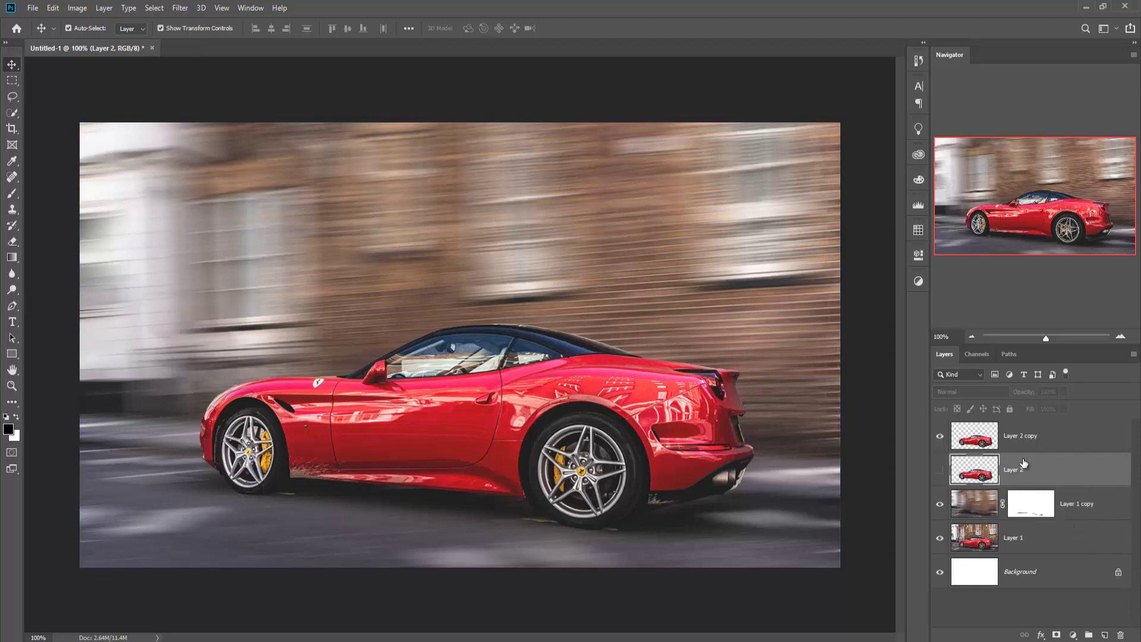
pyautogui.click(1087, 511)
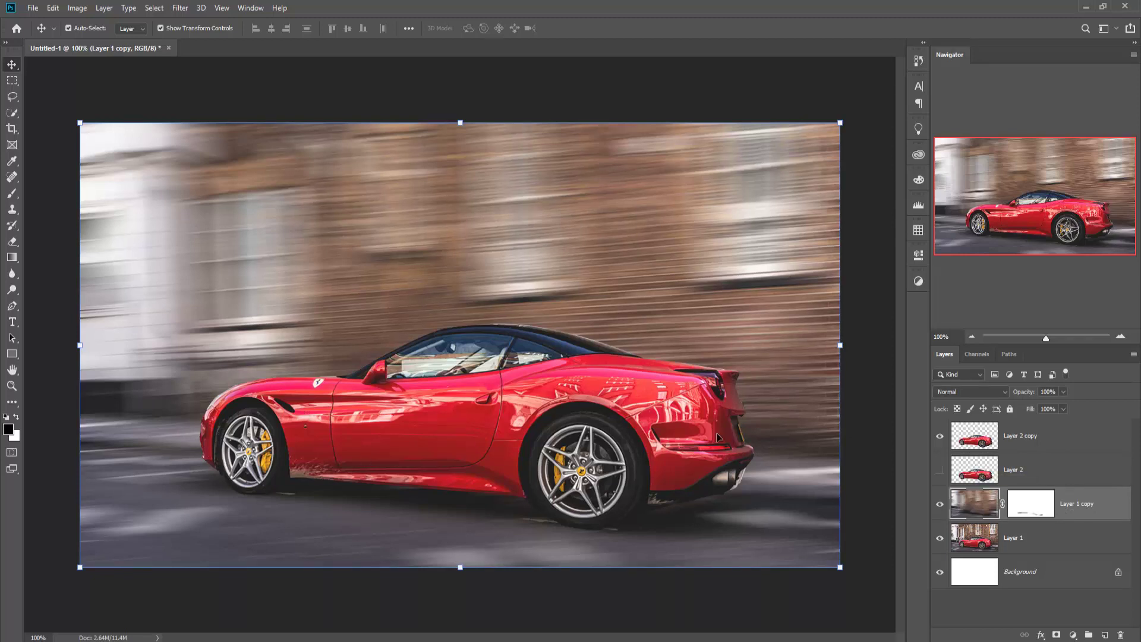
pyautogui.click(1012, 445)
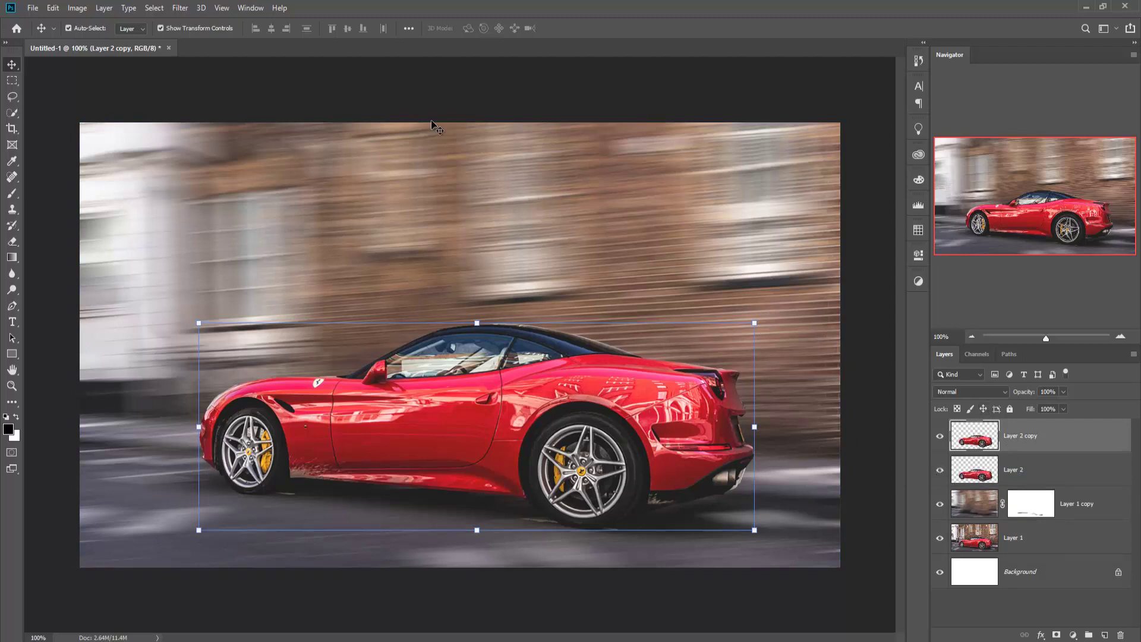
pyautogui.click(180, 8)
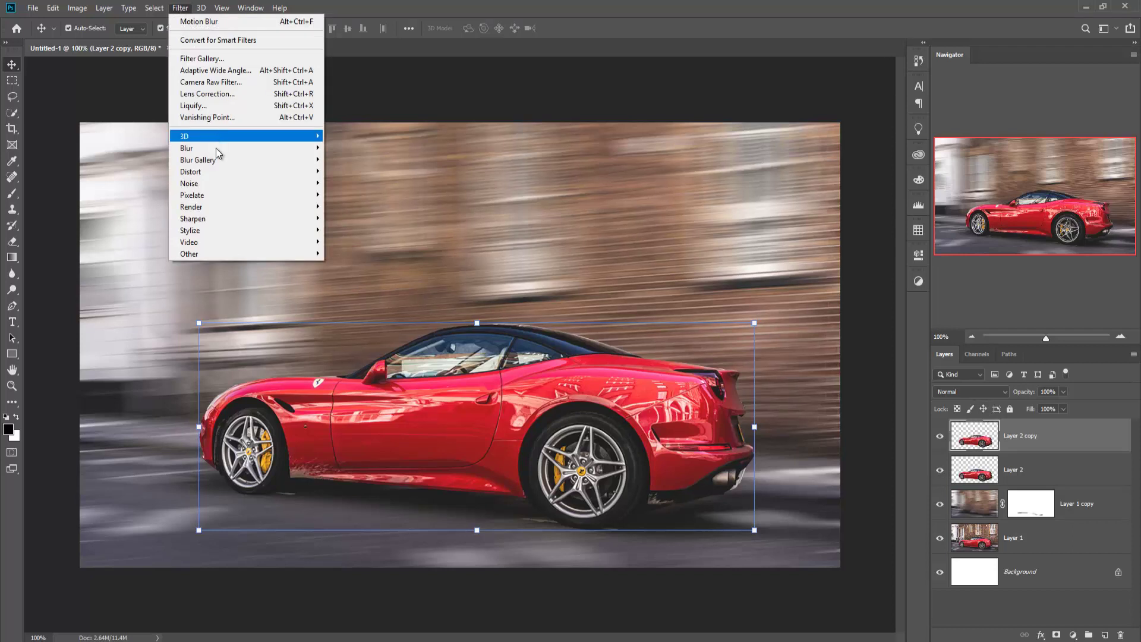
pyautogui.moveTo(219, 150)
pyautogui.click(354, 219)
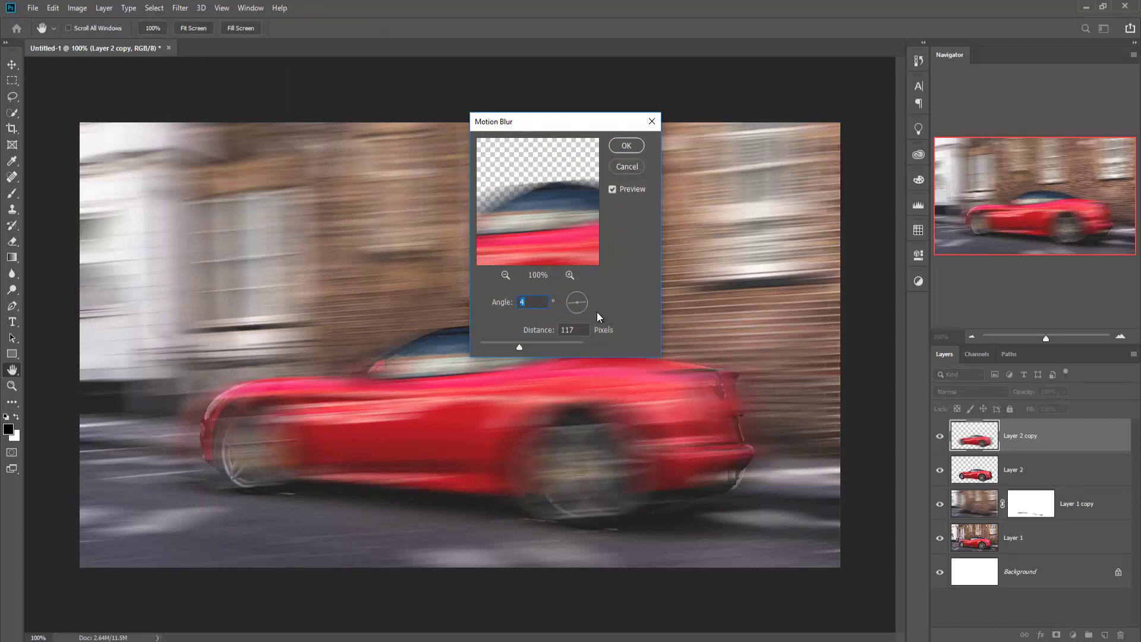
pyautogui.moveTo(518, 346); pyautogui.dragTo(510, 345)
pyautogui.moveTo(510, 346); pyautogui.dragTo(490, 348)
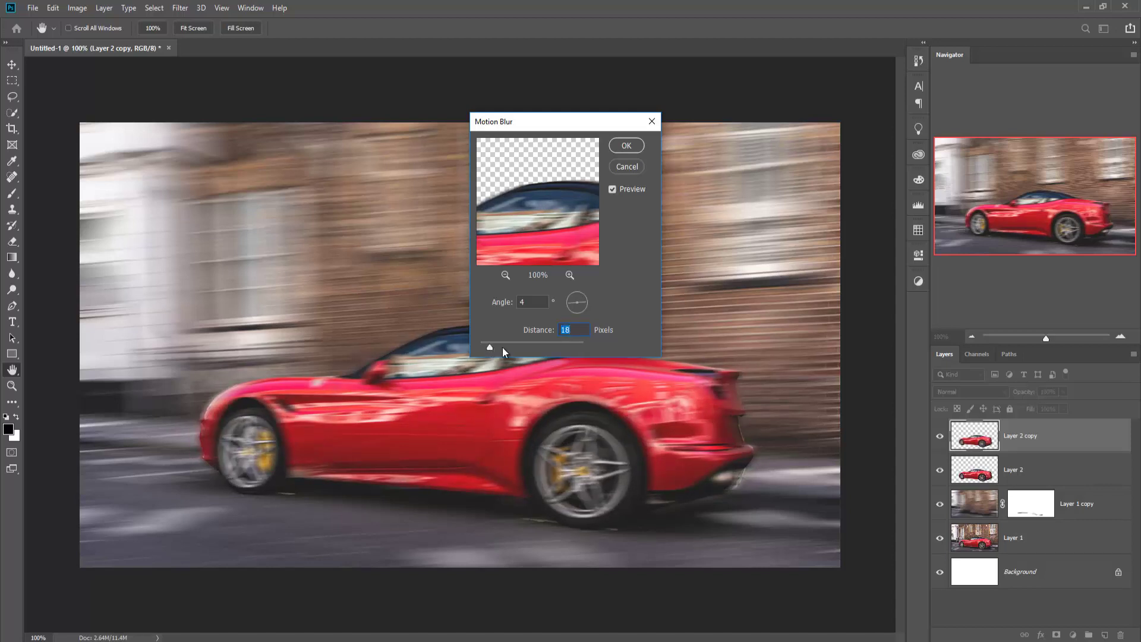
pyautogui.moveTo(573, 306)
pyautogui.mouseDown()
pyautogui.moveTo(586, 305)
pyautogui.moveTo(580, 296)
pyautogui.mouseUp()
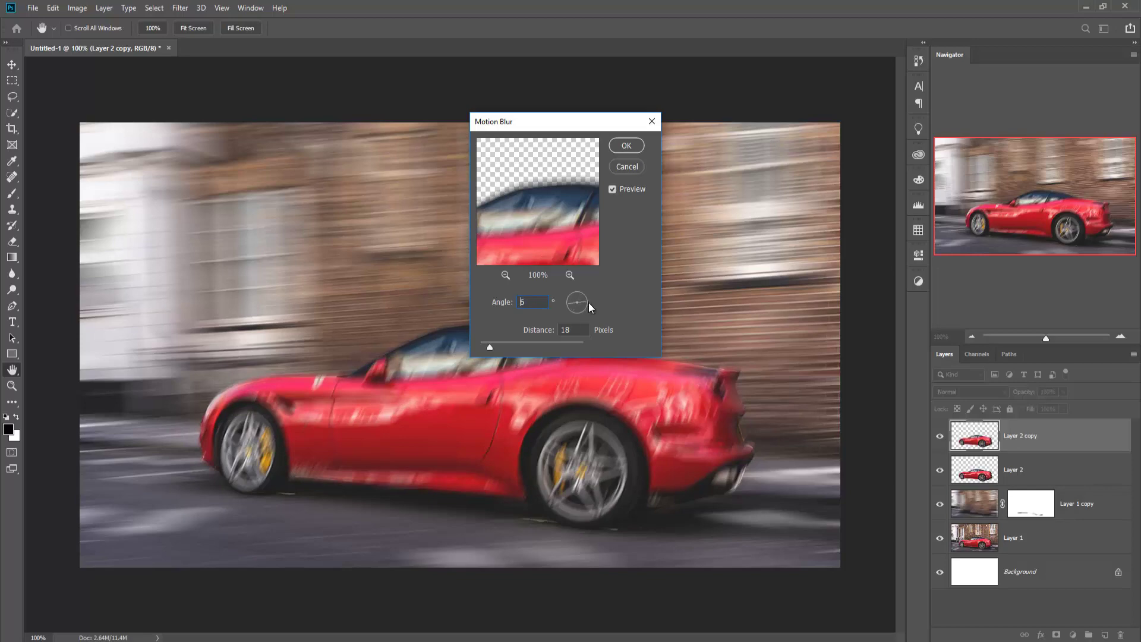
pyautogui.press('Return')
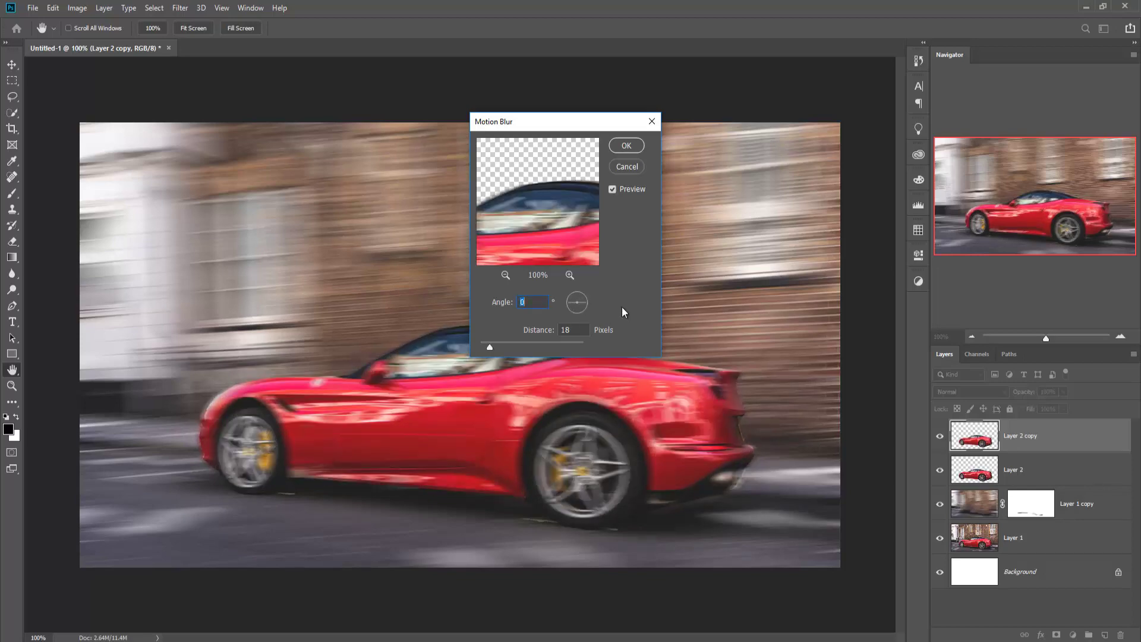
pyautogui.moveTo(491, 348); pyautogui.dragTo(496, 348)
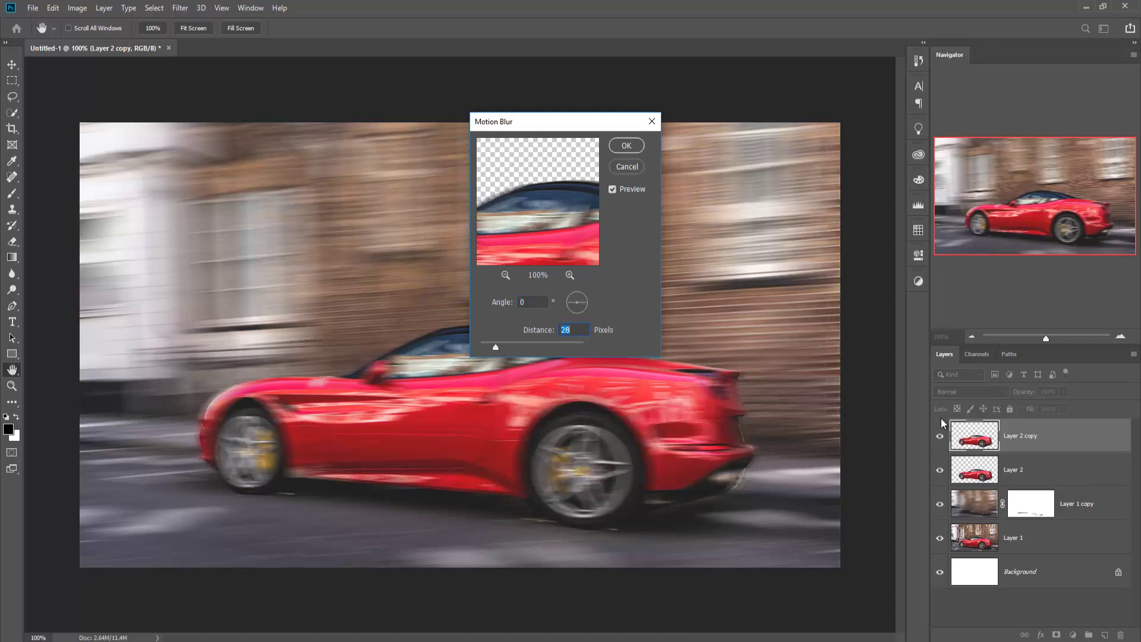
pyautogui.click(626, 145)
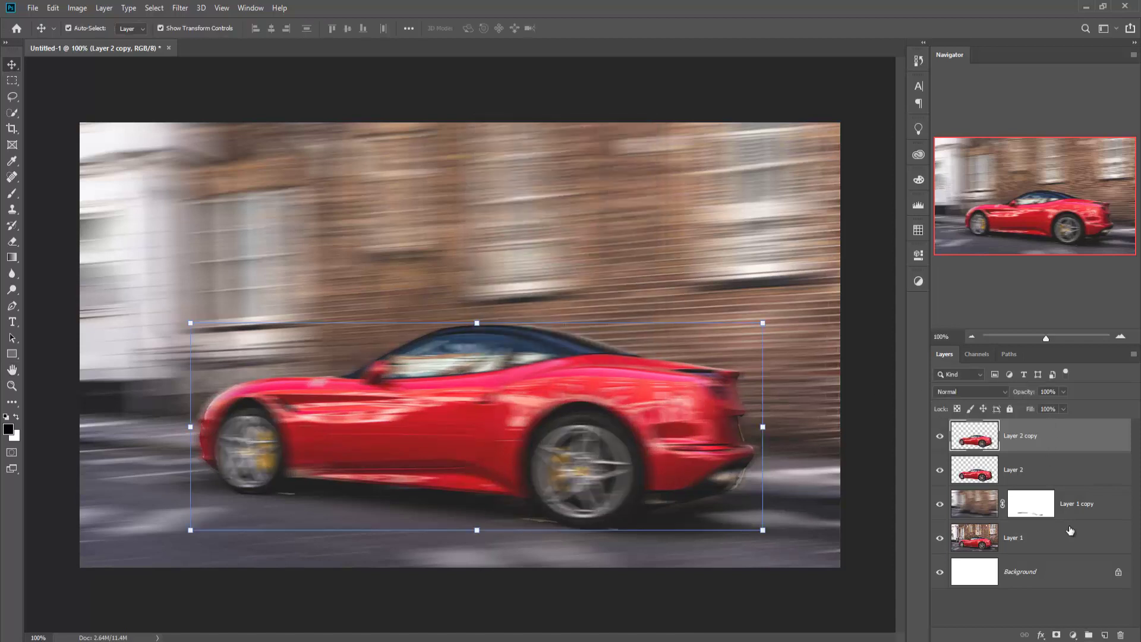
# Add a white layer mask to Layer 2 copy and set the brush opacity to 100%
pyautogui.click(1058, 633)
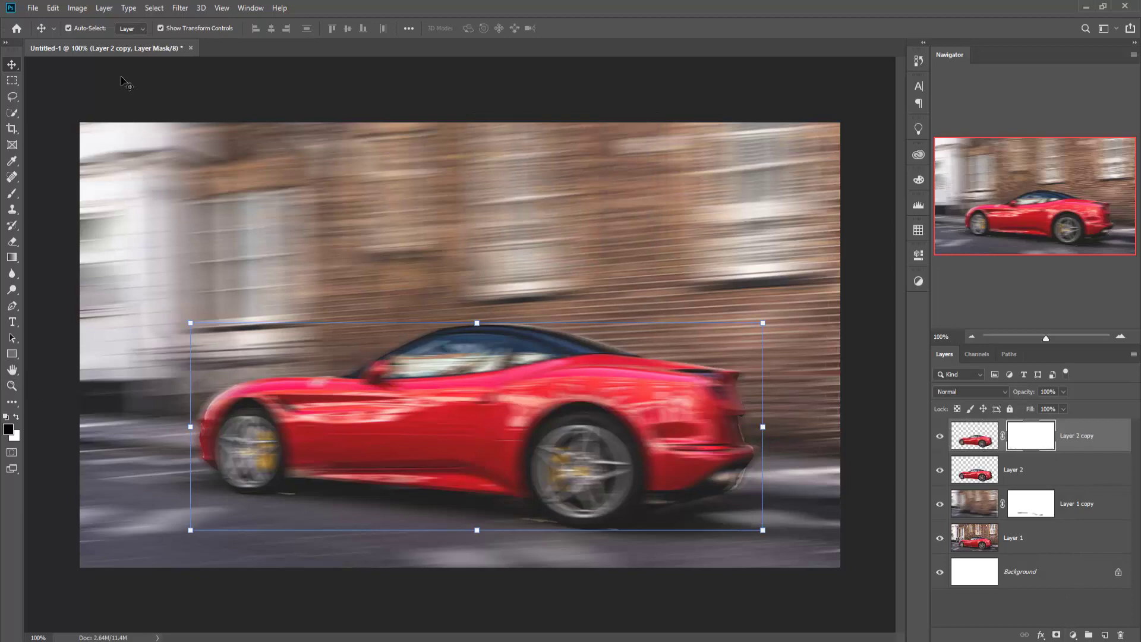
pyautogui.click(12, 193)
pyautogui.click(272, 28)
pyautogui.moveTo(272, 41); pyautogui.dragTo(394, 56)
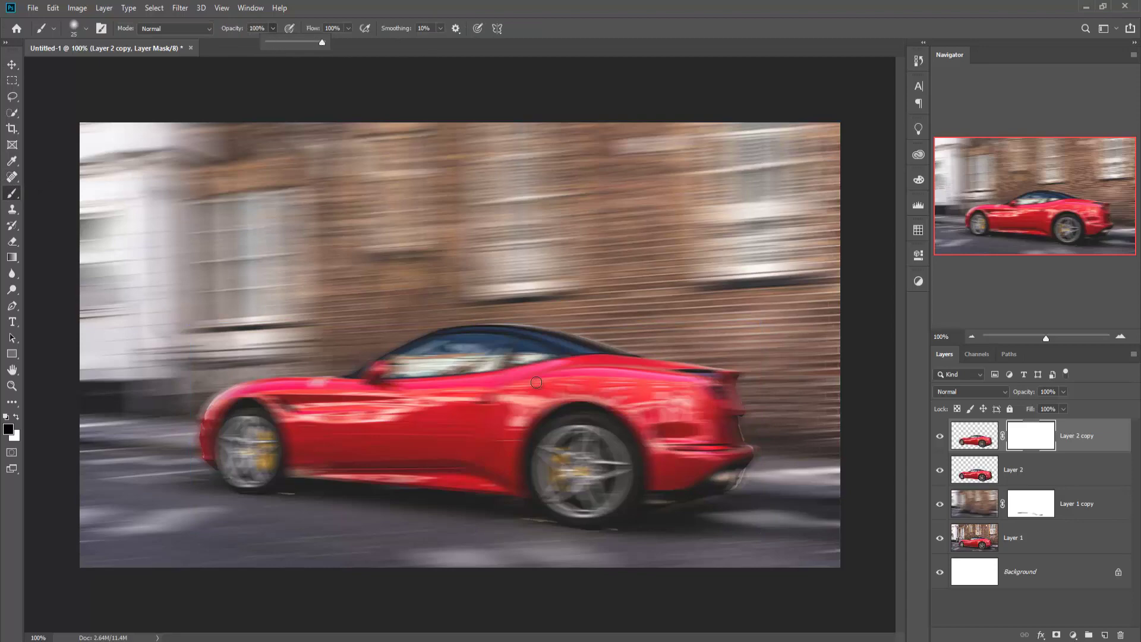
# Mask the blur off the cabin, bonnet, doors and rear body with a 125-pixel black brush, keeping the wheels blurred
pyautogui.press(']')
pyautogui.press(']')
pyautogui.press(']')
pyautogui.press(']')
pyautogui.press(']')
pyautogui.press(']')
pyautogui.press(']')
pyautogui.press(']')
pyautogui.press(']')
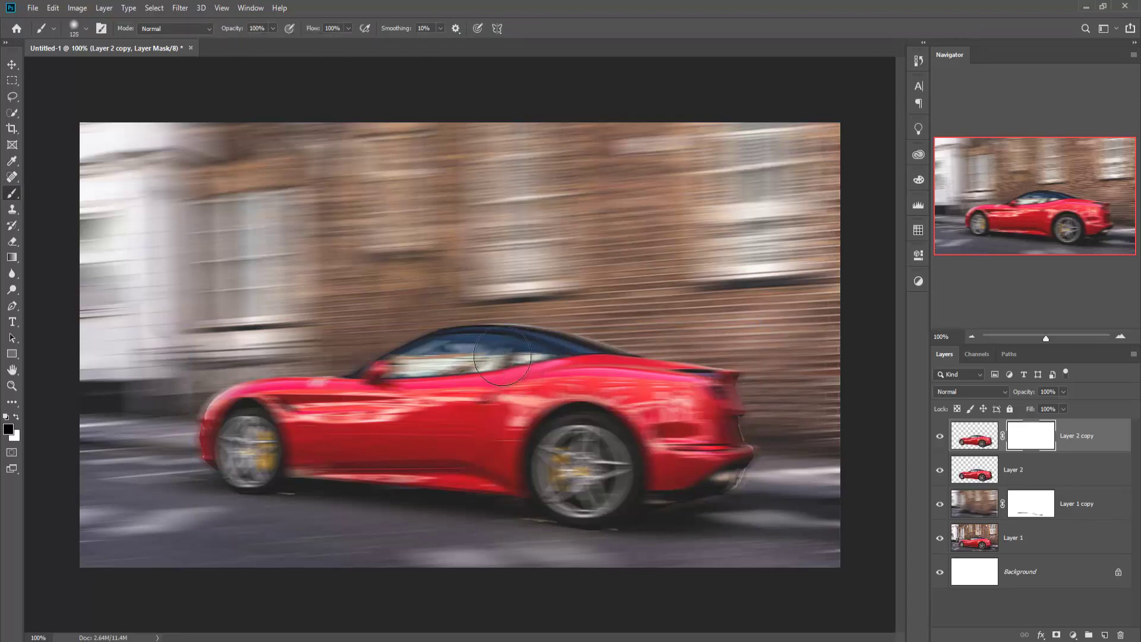
pyautogui.moveTo(502, 356)
pyautogui.mouseDown()
pyautogui.moveTo(386, 419)
pyautogui.moveTo(451, 349)
pyautogui.moveTo(369, 419)
pyautogui.mouseUp()
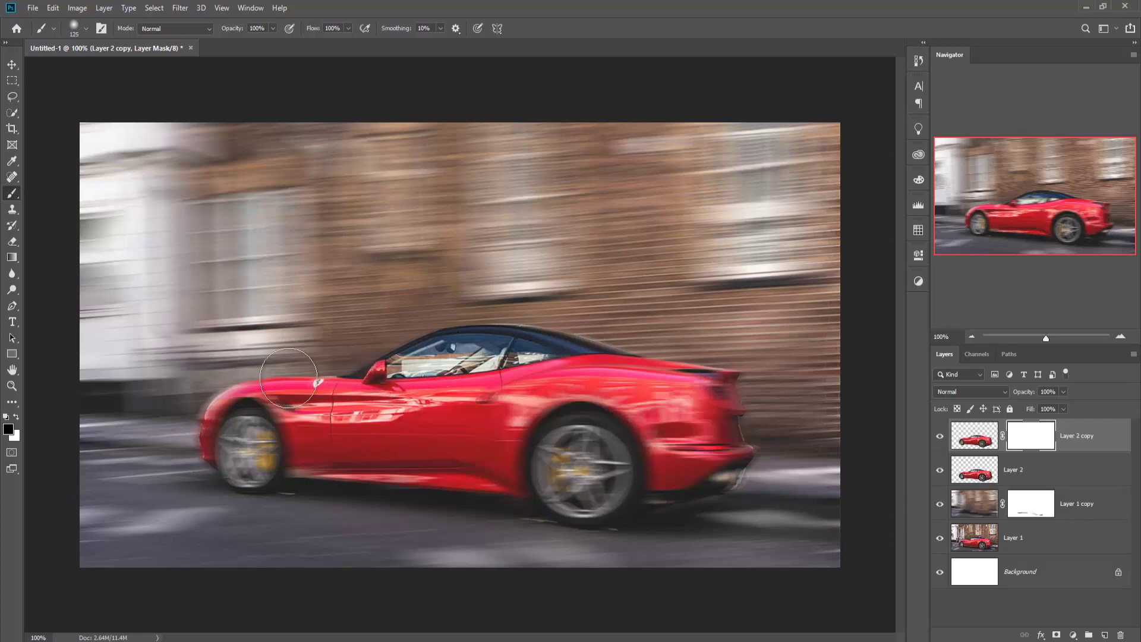
pyautogui.moveTo(289, 378)
pyautogui.mouseDown()
pyautogui.moveTo(321, 419)
pyautogui.moveTo(273, 386)
pyautogui.moveTo(188, 385)
pyautogui.moveTo(173, 398)
pyautogui.moveTo(182, 440)
pyautogui.mouseUp()
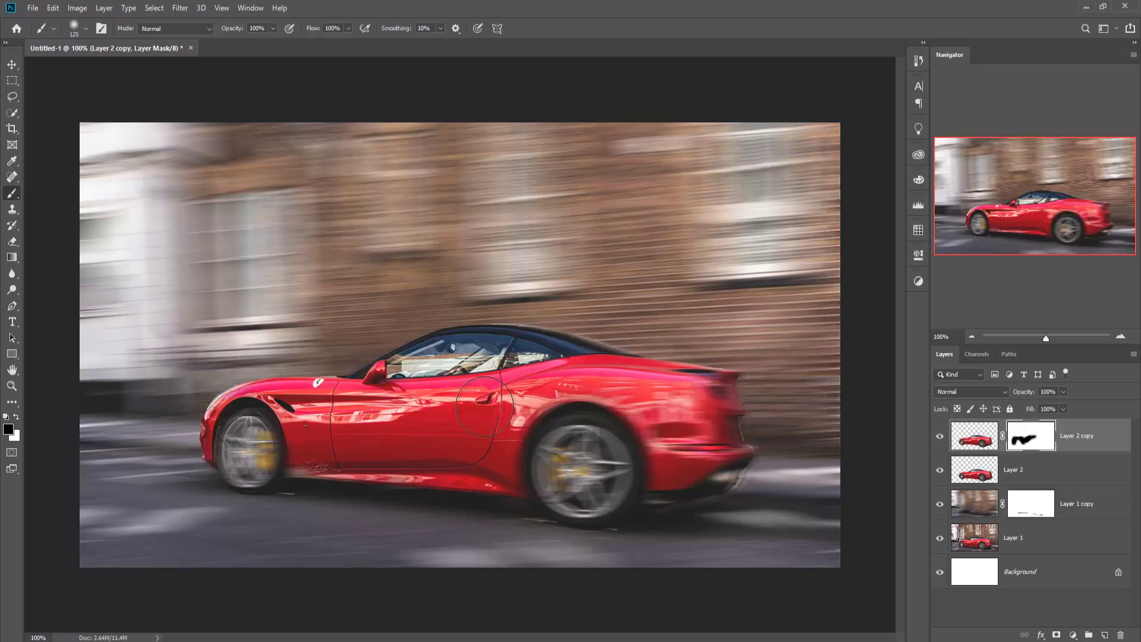
pyautogui.moveTo(485, 406)
pyautogui.mouseDown()
pyautogui.moveTo(582, 369)
pyautogui.moveTo(515, 369)
pyautogui.moveTo(612, 363)
pyautogui.moveTo(715, 382)
pyautogui.moveTo(659, 390)
pyautogui.moveTo(681, 425)
pyautogui.moveTo(661, 399)
pyautogui.moveTo(683, 461)
pyautogui.moveTo(694, 459)
pyautogui.moveTo(674, 476)
pyautogui.moveTo(707, 458)
pyautogui.moveTo(689, 462)
pyautogui.moveTo(674, 488)
pyautogui.moveTo(689, 481)
pyautogui.moveTo(677, 457)
pyautogui.mouseUp()
# Reduce the brush to 70 pixels and mask the remaining blur along the sill and the car's front edge
pyautogui.press('[')
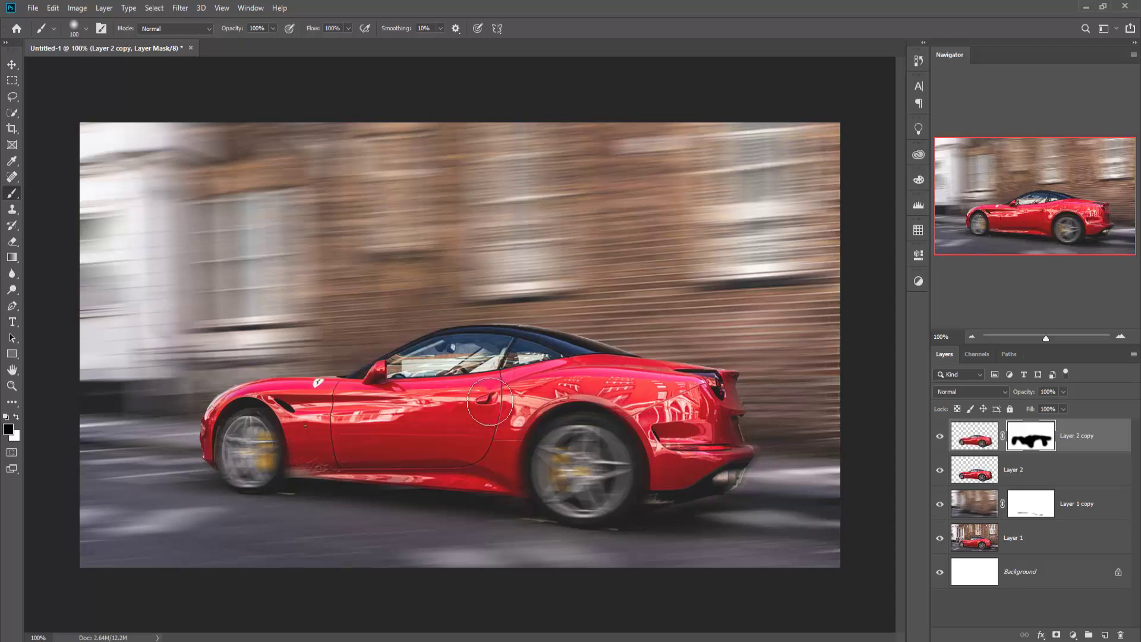
pyautogui.press('[')
pyautogui.press('[')
pyautogui.press('[')
pyautogui.moveTo(505, 474)
pyautogui.mouseDown()
pyautogui.moveTo(308, 466)
pyautogui.moveTo(365, 481)
pyautogui.moveTo(502, 479)
pyautogui.mouseUp()
pyautogui.moveTo(415, 463)
pyautogui.mouseDown()
pyautogui.moveTo(274, 428)
pyautogui.moveTo(328, 437)
pyautogui.moveTo(293, 404)
pyautogui.moveTo(253, 392)
pyautogui.moveTo(220, 396)
pyautogui.moveTo(191, 438)
pyautogui.mouseUp()
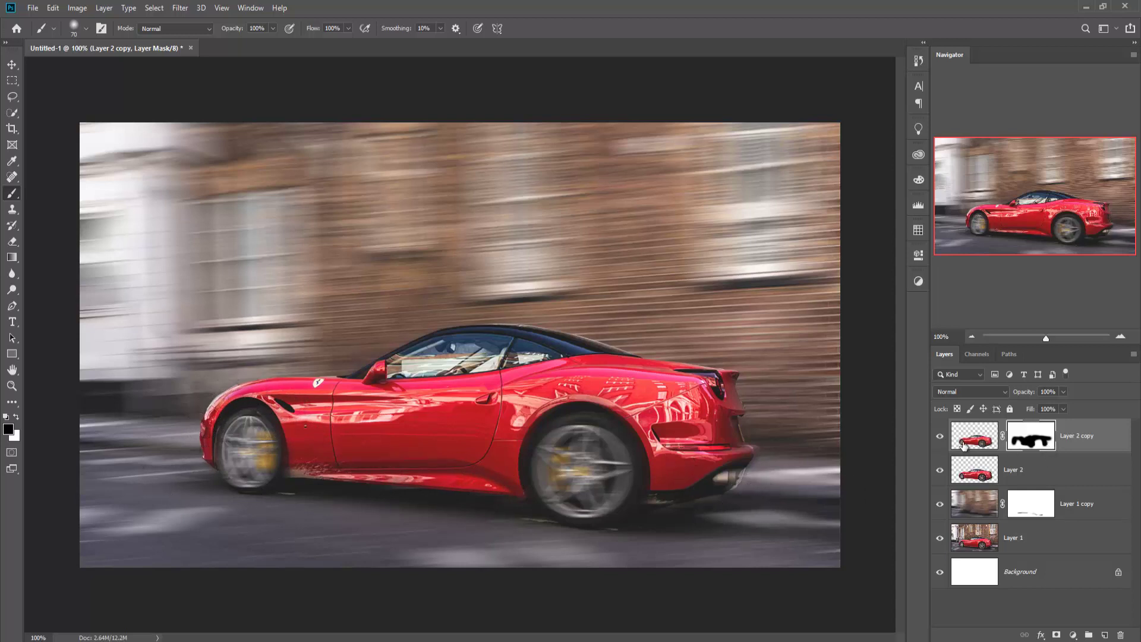
# Paint white on Layer 2 copy's mask over the car's tail to restore the motion blur there
pyautogui.click(16, 418)
pyautogui.moveTo(735, 385)
pyautogui.mouseDown()
pyautogui.moveTo(702, 374)
pyautogui.moveTo(732, 391)
pyautogui.moveTo(759, 449)
pyautogui.moveTo(738, 454)
pyautogui.moveTo(723, 489)
pyautogui.moveTo(763, 468)
pyautogui.moveTo(680, 507)
pyautogui.moveTo(718, 483)
pyautogui.mouseUp()
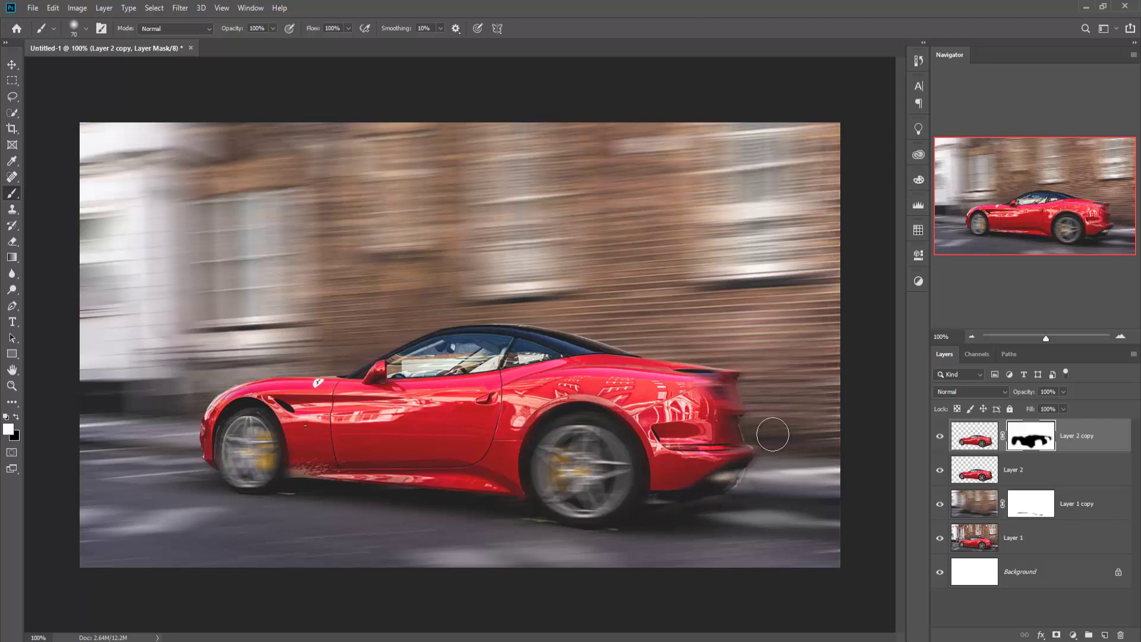
pyautogui.click(12, 64)
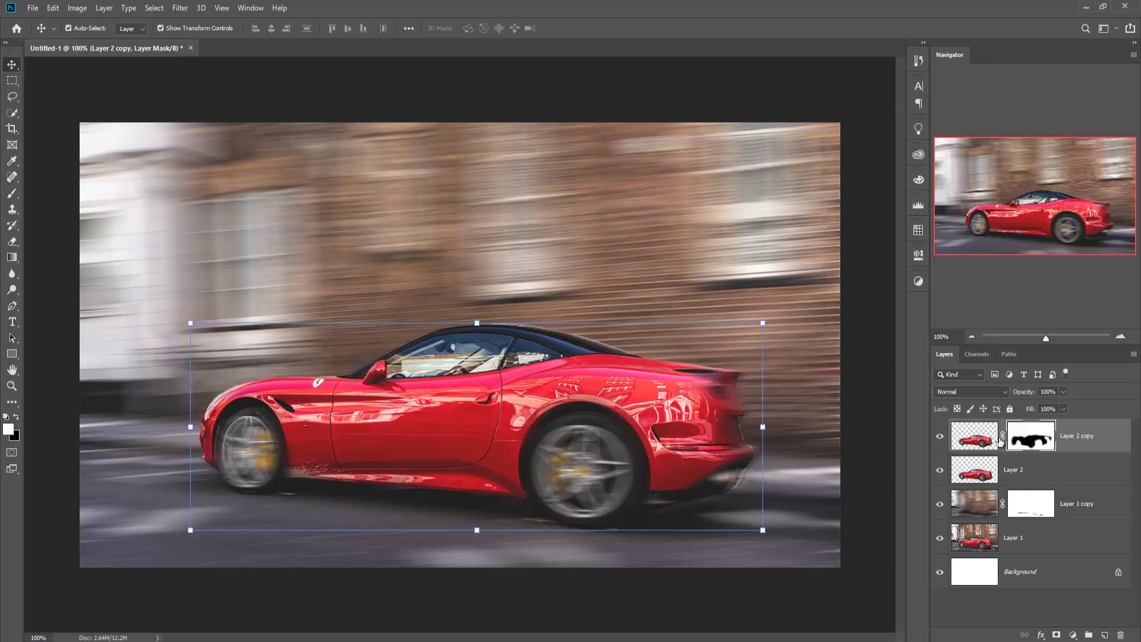
# Add the text SPEED in yellow 12 pt Myriad Pro Regular above the car's bonnet, in the upper left of the photo
pyautogui.click(960, 445)
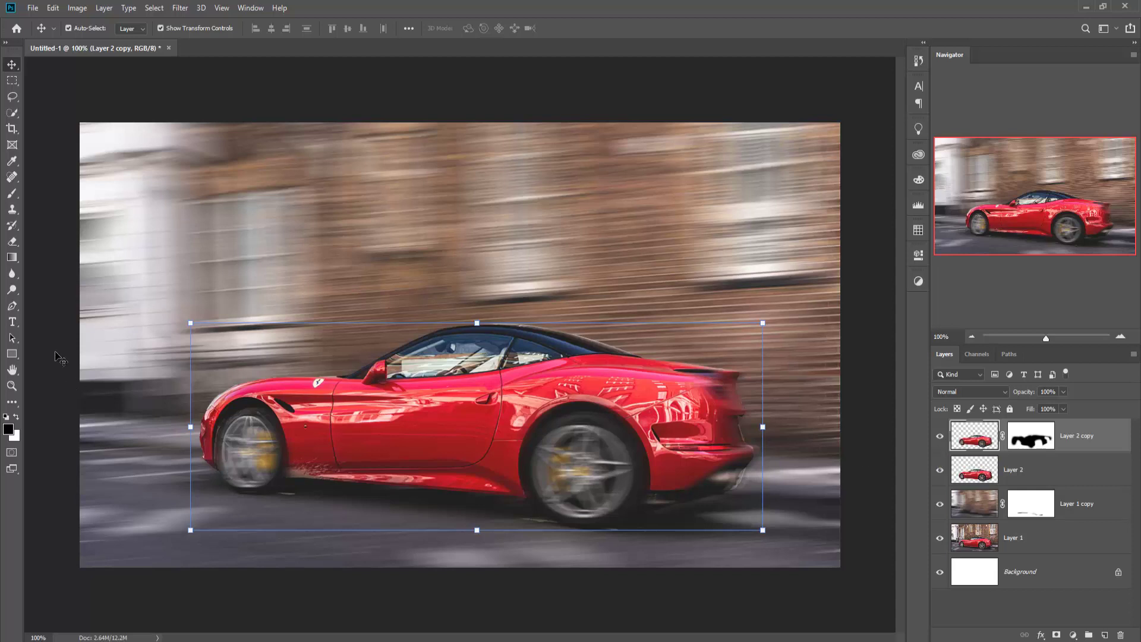
pyautogui.click(12, 323)
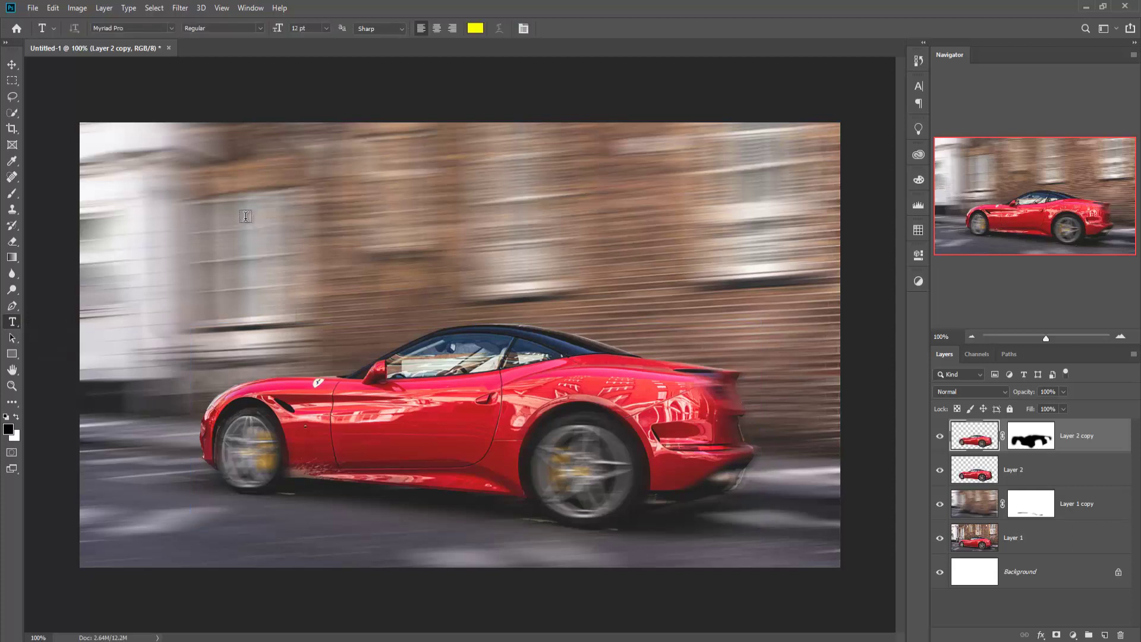
pyautogui.click(181, 205)
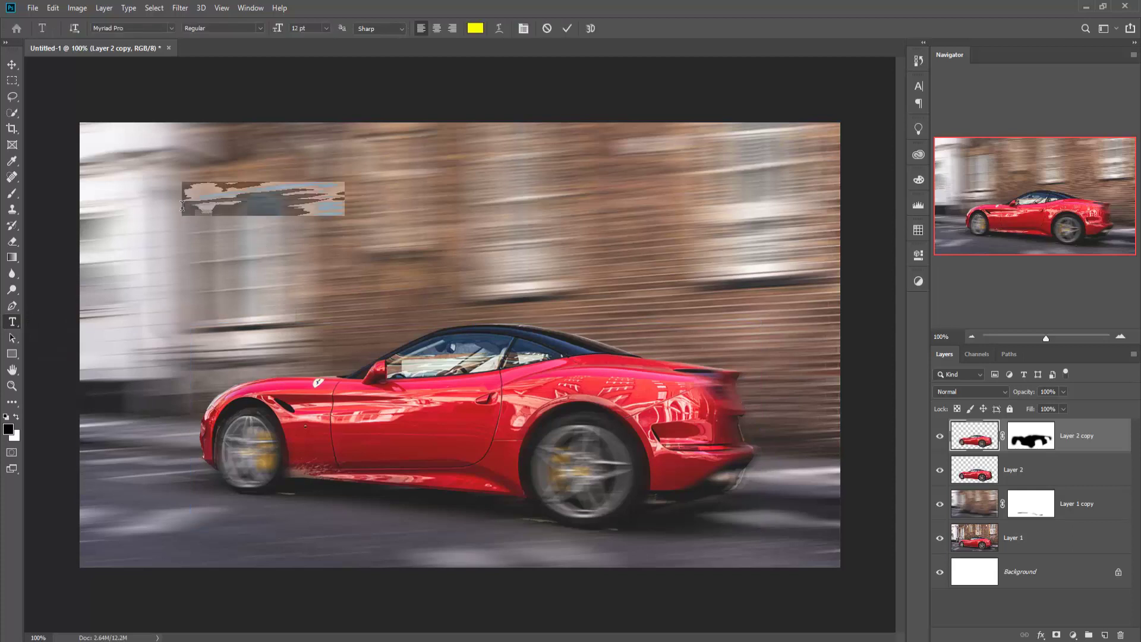
pyautogui.press('BackSpace')
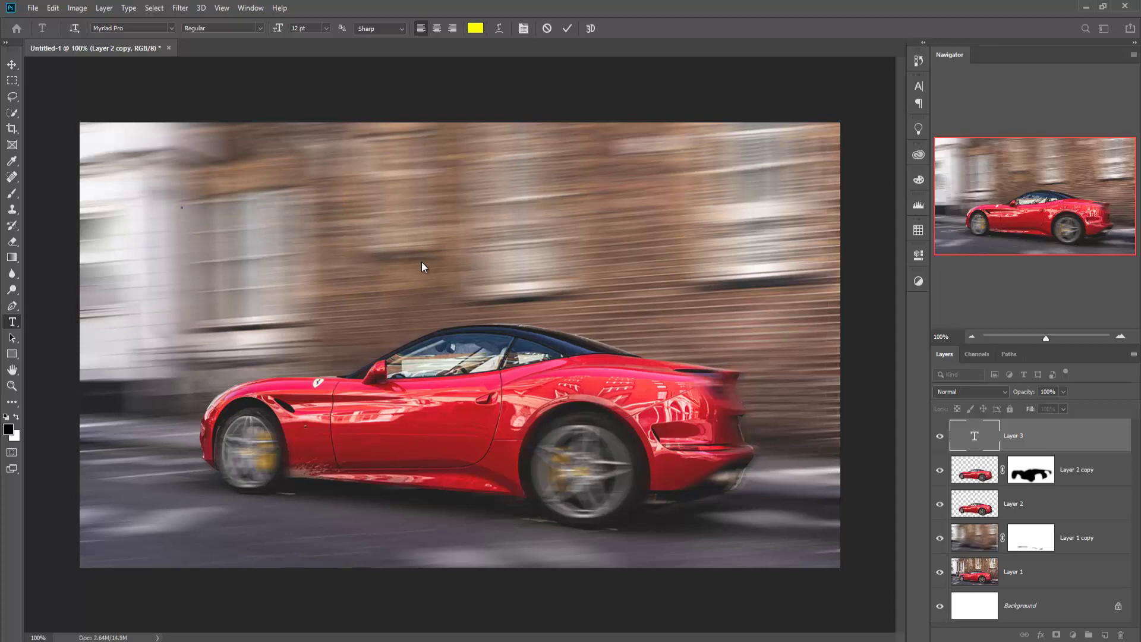
pyautogui.write('Sp')
pyautogui.press('BackSpace')
pyautogui.write('P')
pyautogui.press('BackSpace')
pyautogui.write('SPEED')
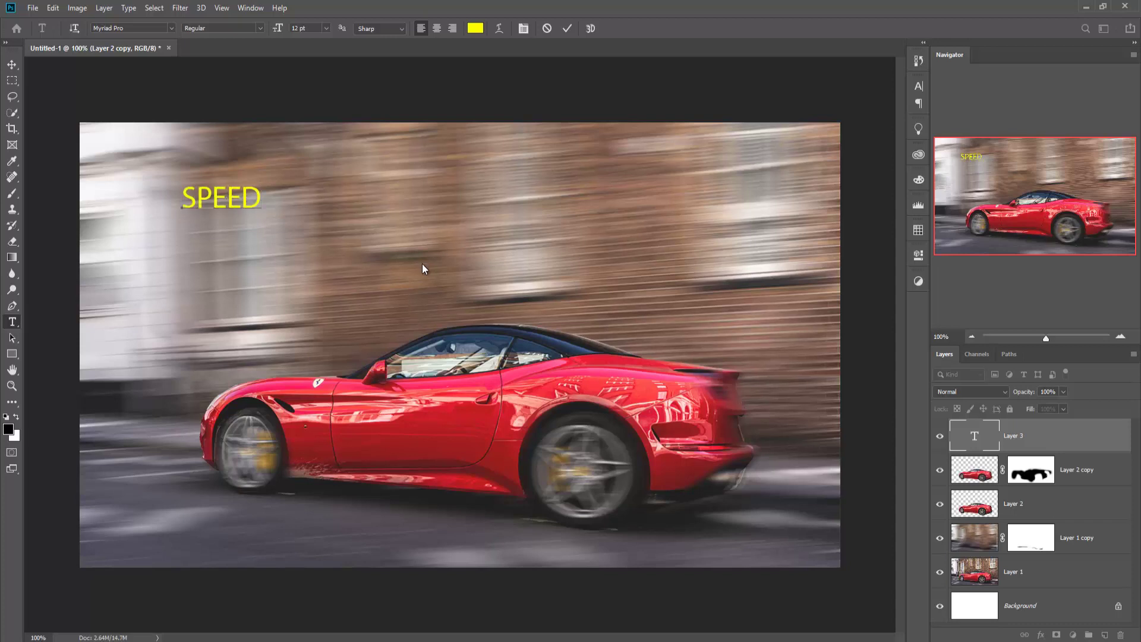
# Select the whole SPEED text and widen its character tracking to 460
pyautogui.moveTo(266, 205); pyautogui.dragTo(202, 214)
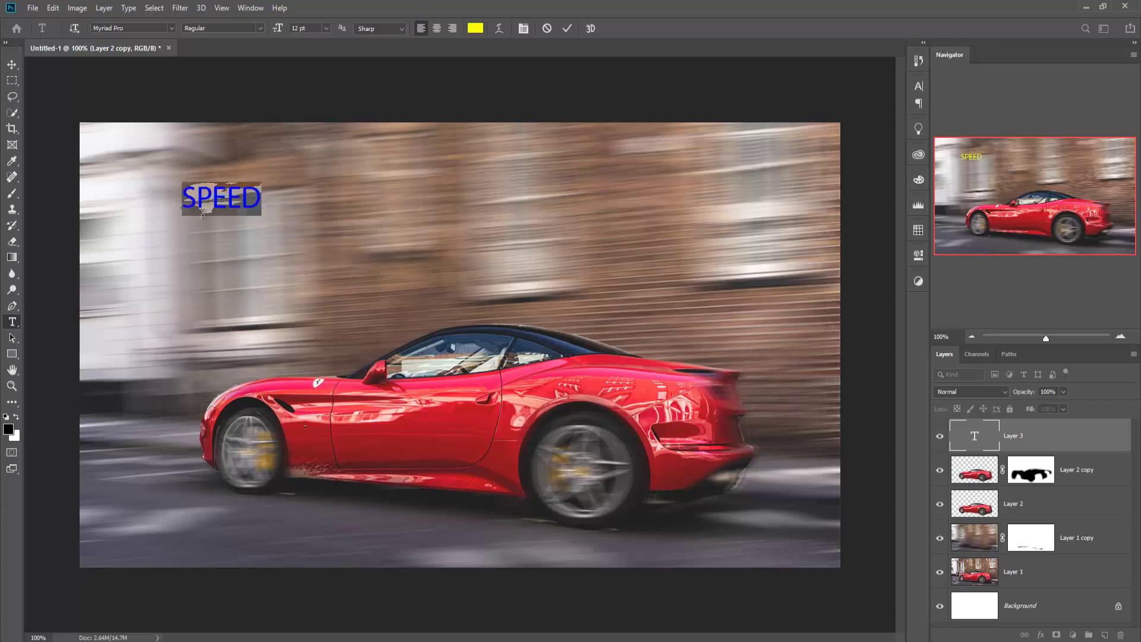
pyautogui.click(918, 87)
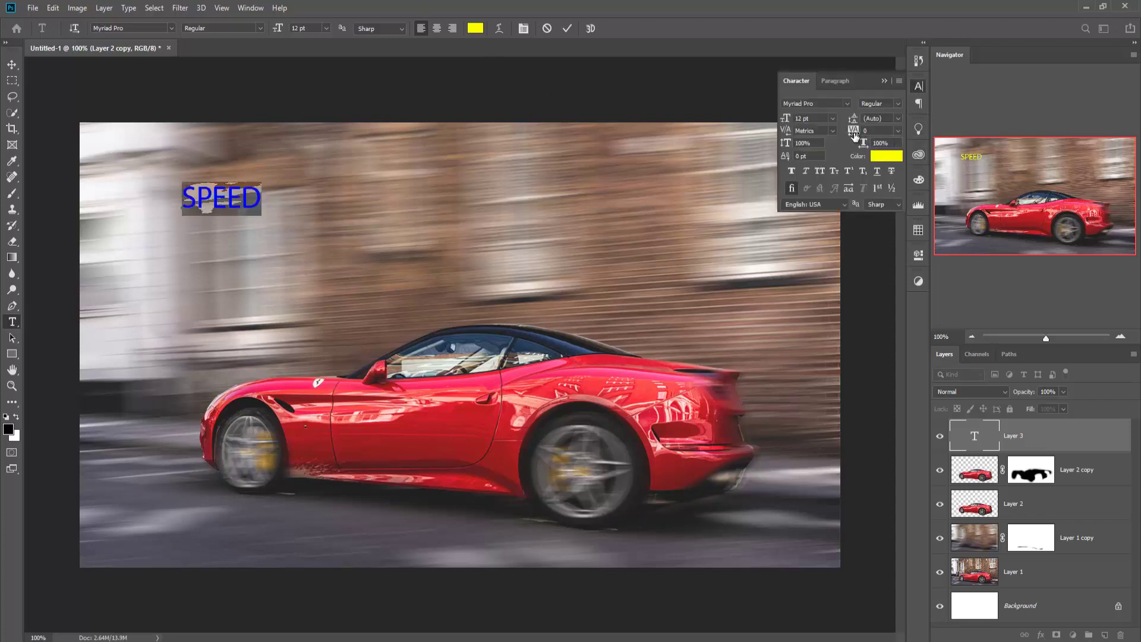
pyautogui.moveTo(854, 136); pyautogui.dragTo(869, 136)
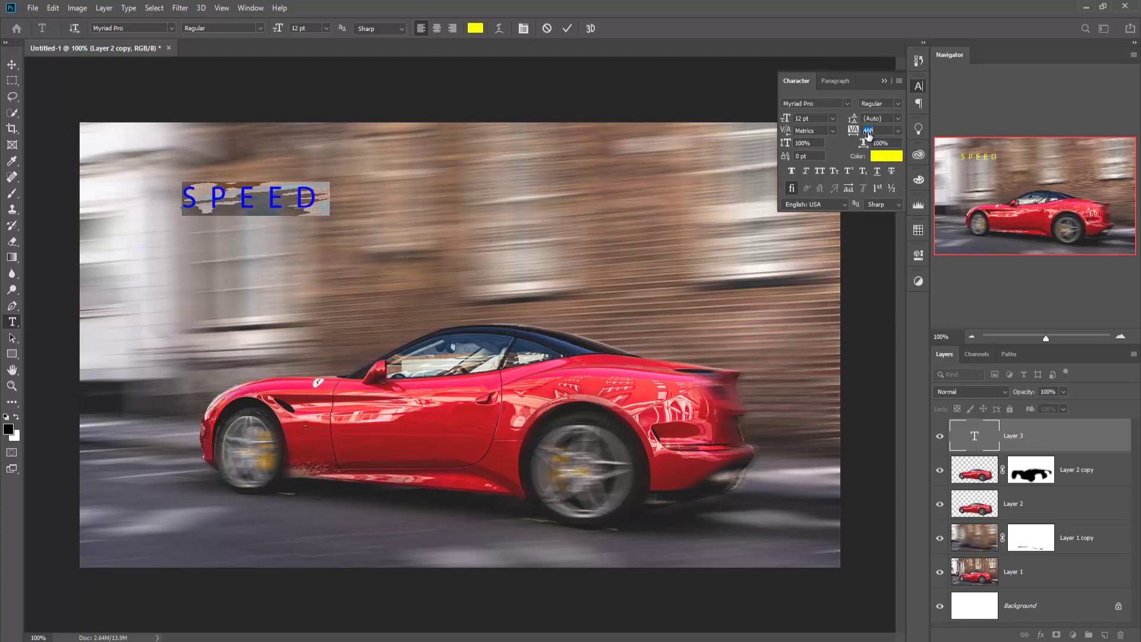
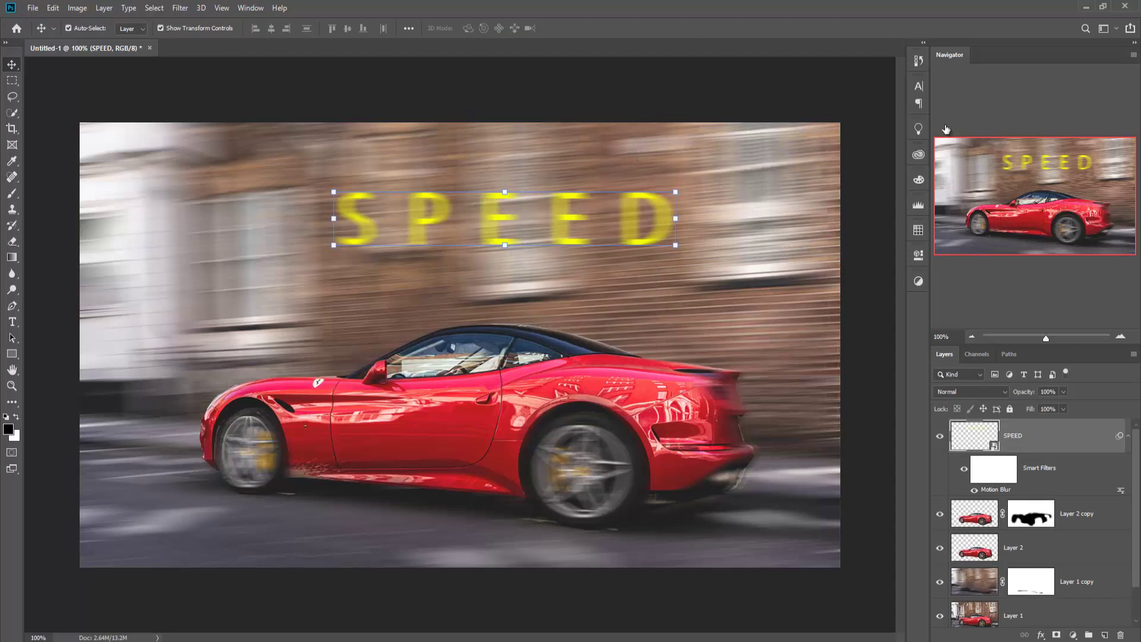
# Try to change the text colour of the blurred SPEED title to near-white
pyautogui.click(918, 86)
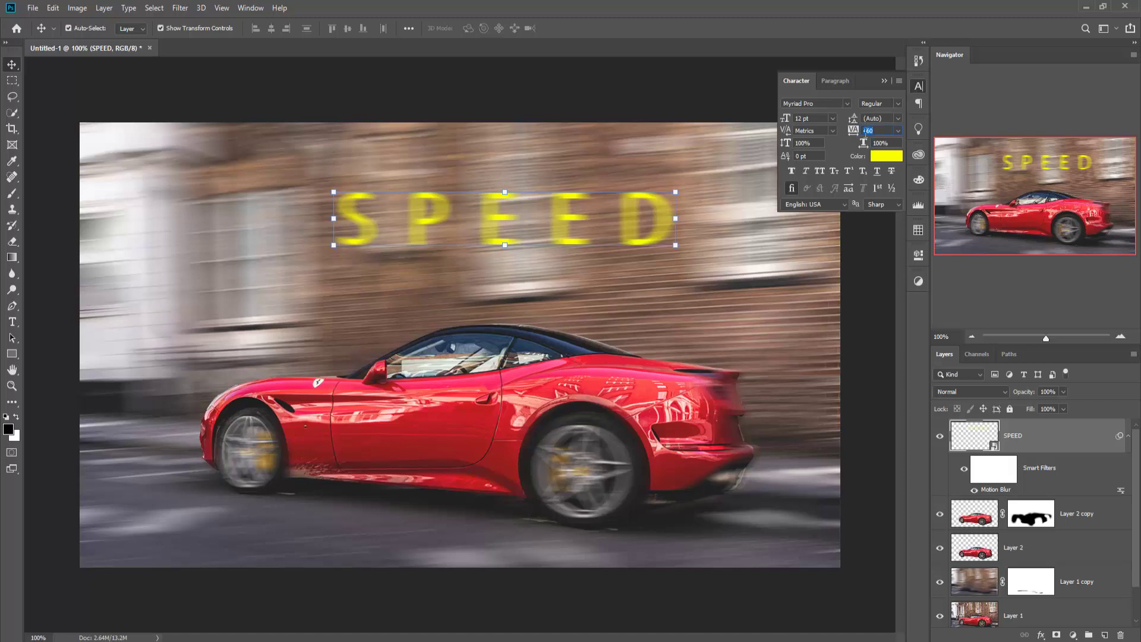
pyautogui.click(886, 156)
pyautogui.click(416, 151)
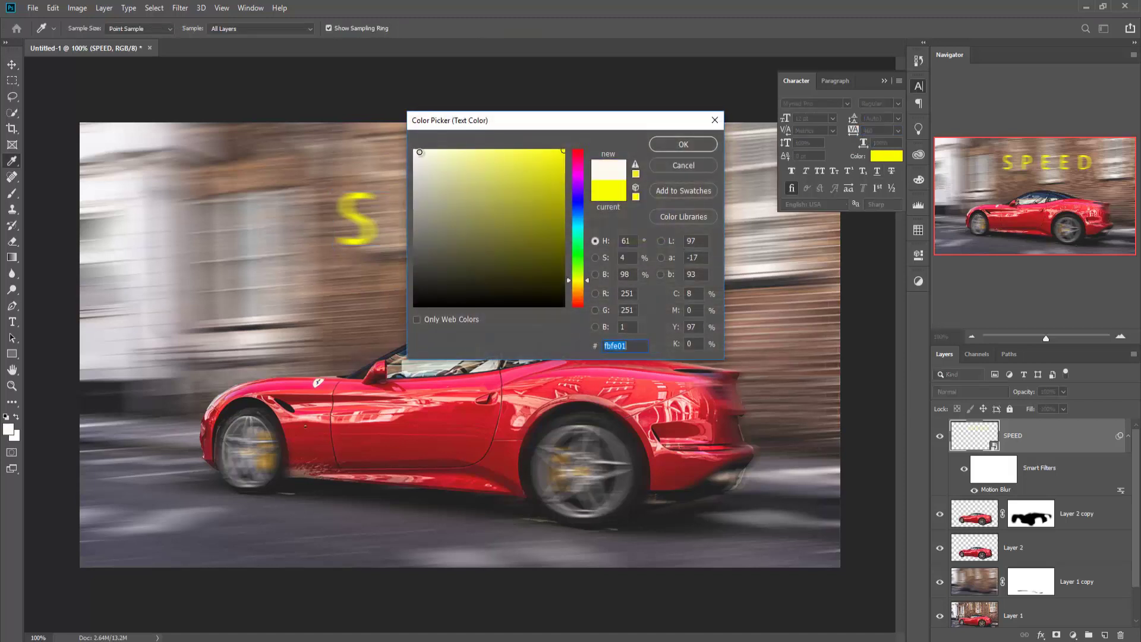
pyautogui.click(672, 141)
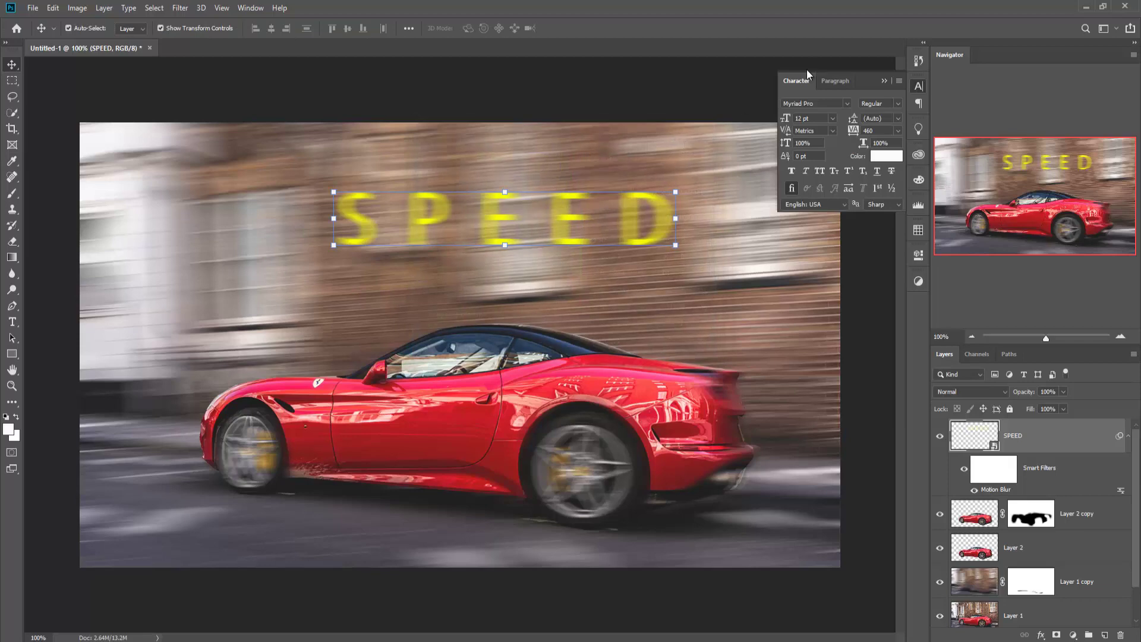
pyautogui.click(884, 80)
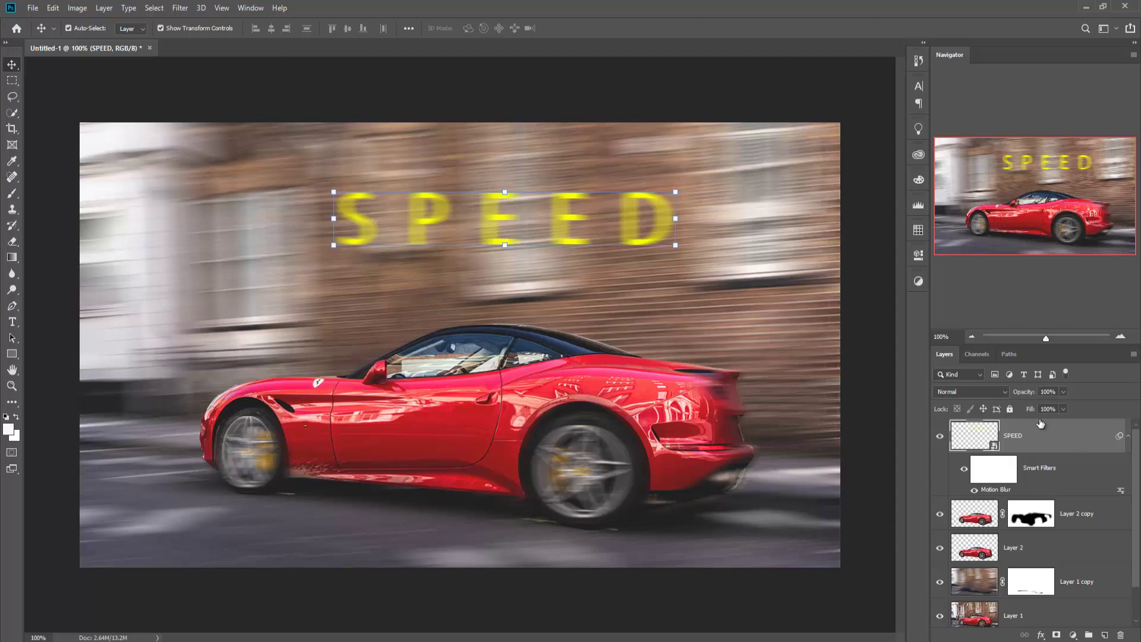
# Undo the accidental shift of the blurred background and move the SPEED layer down and right, just above the car's roof and rear
pyautogui.moveTo(525, 219); pyautogui.dragTo(556, 292)
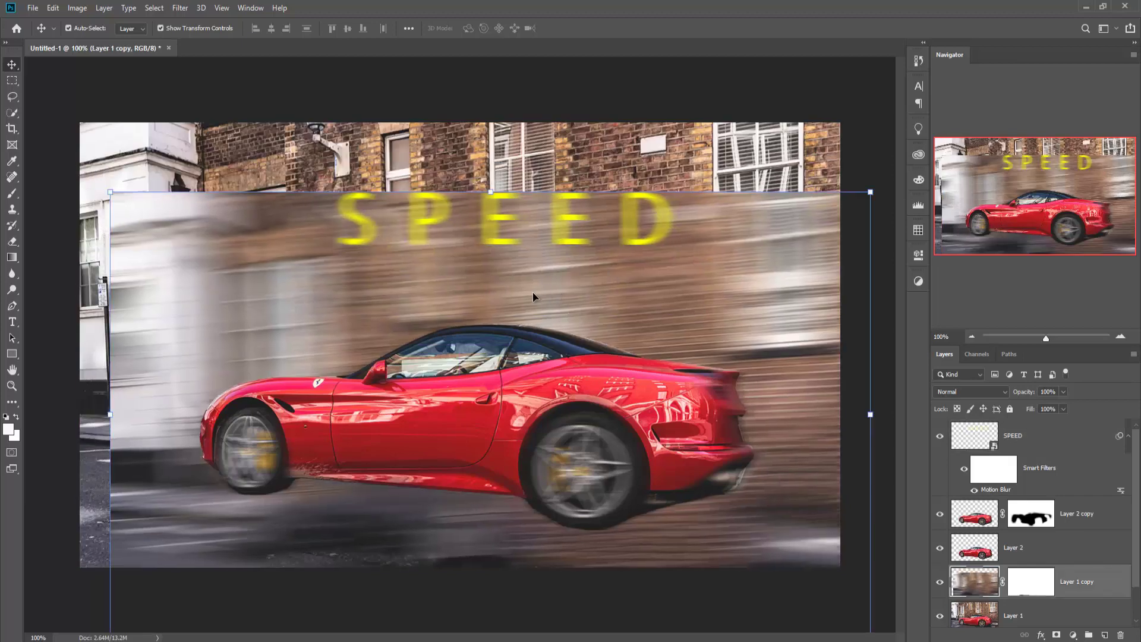
pyautogui.hotkey('ctrl', 'z')
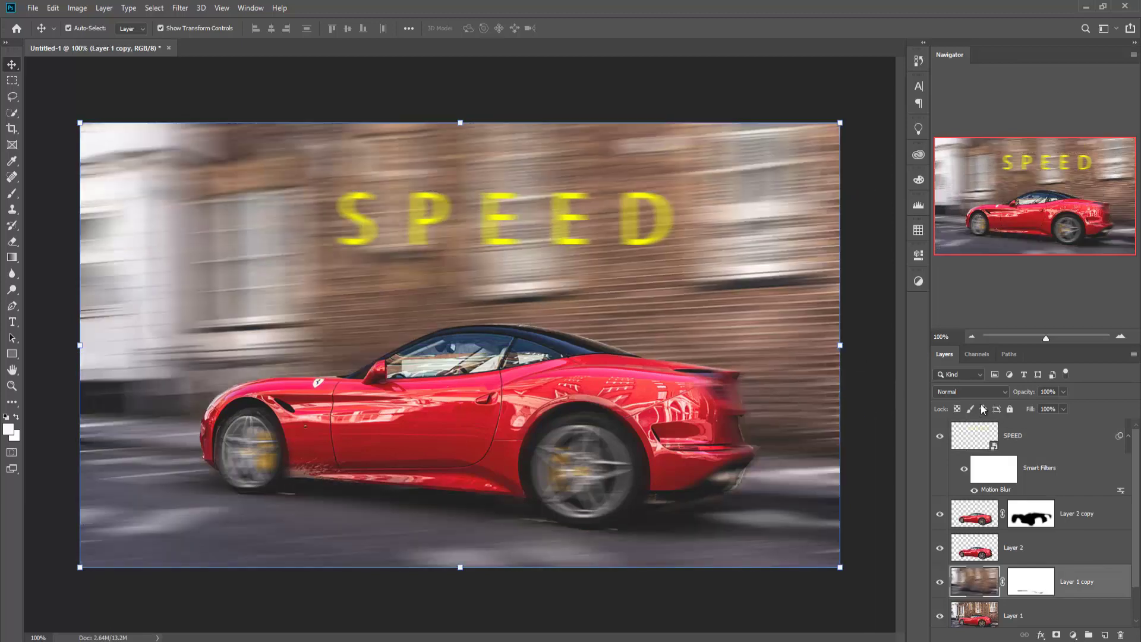
pyautogui.click(1017, 436)
pyautogui.moveTo(560, 226); pyautogui.dragTo(705, 290)
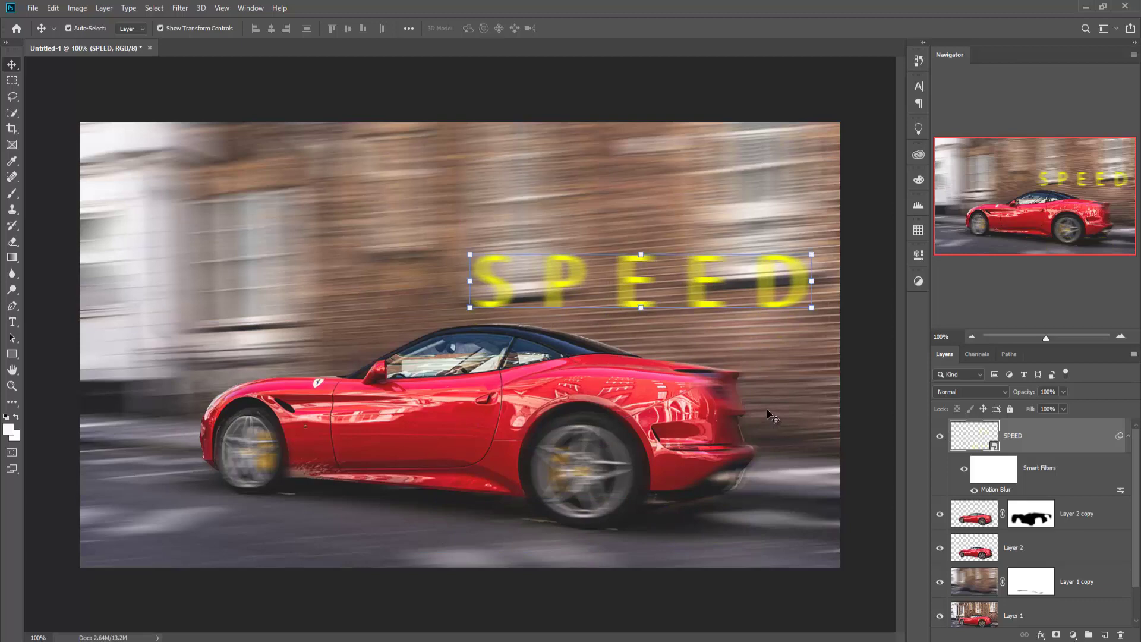